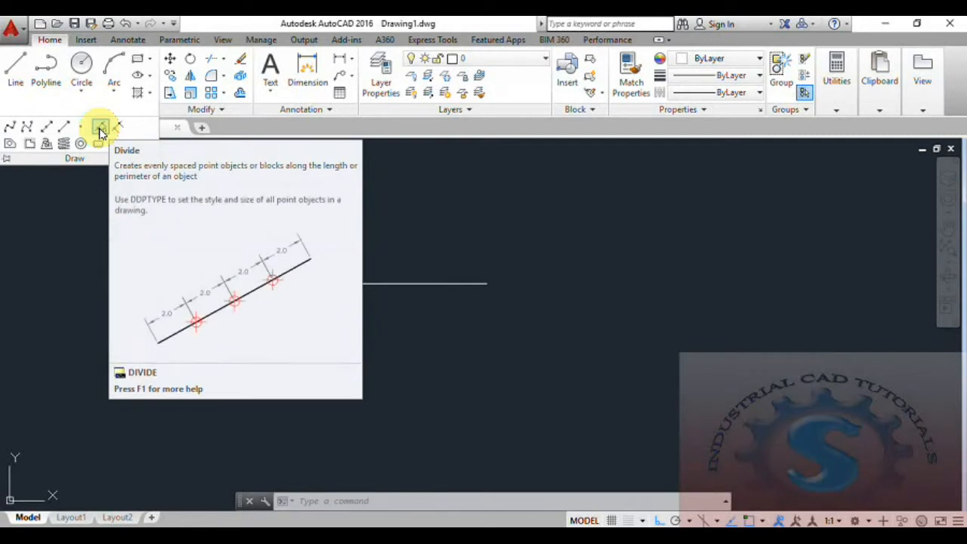
# Step: Divide the horizontal line into 5 equal segments with the Divide command
pyautogui.click(103, 130)
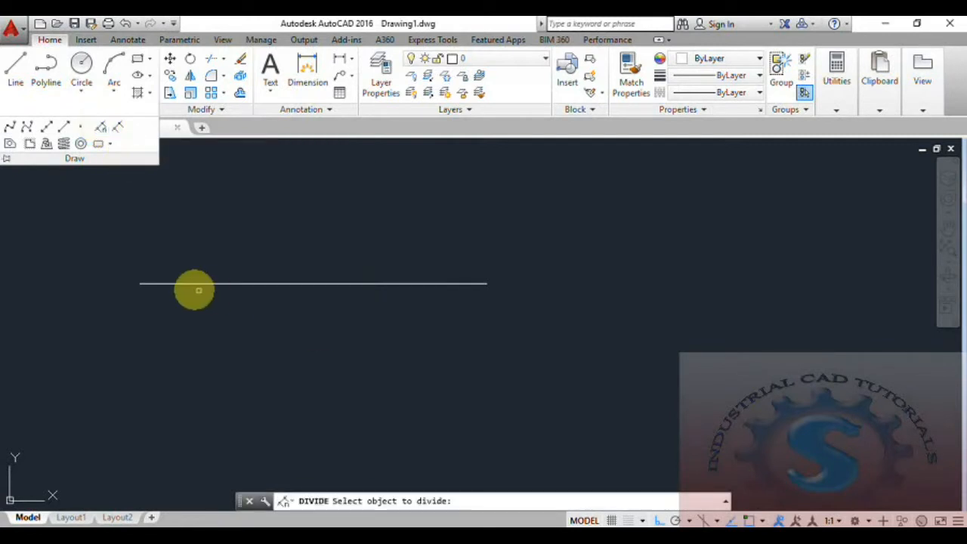
pyautogui.click(179, 284)
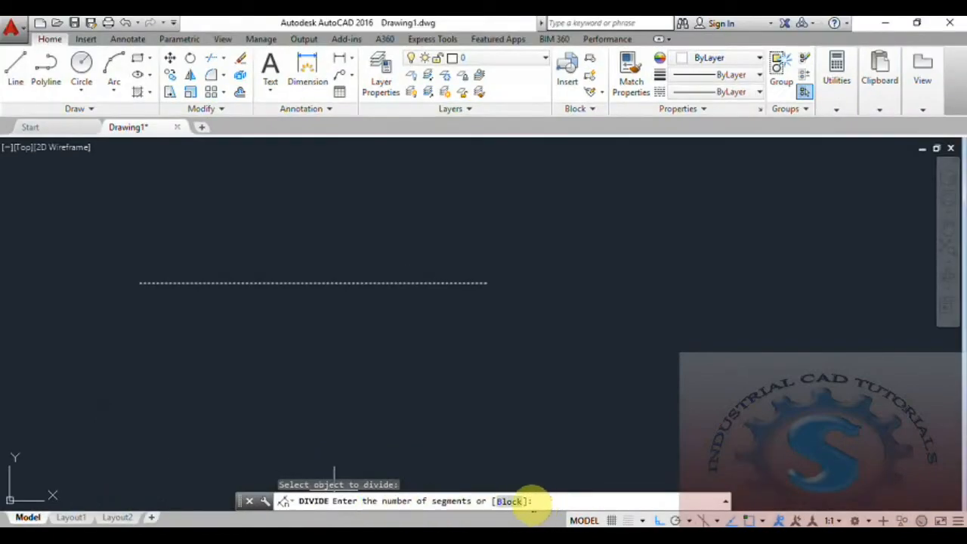
pyautogui.press('Return')
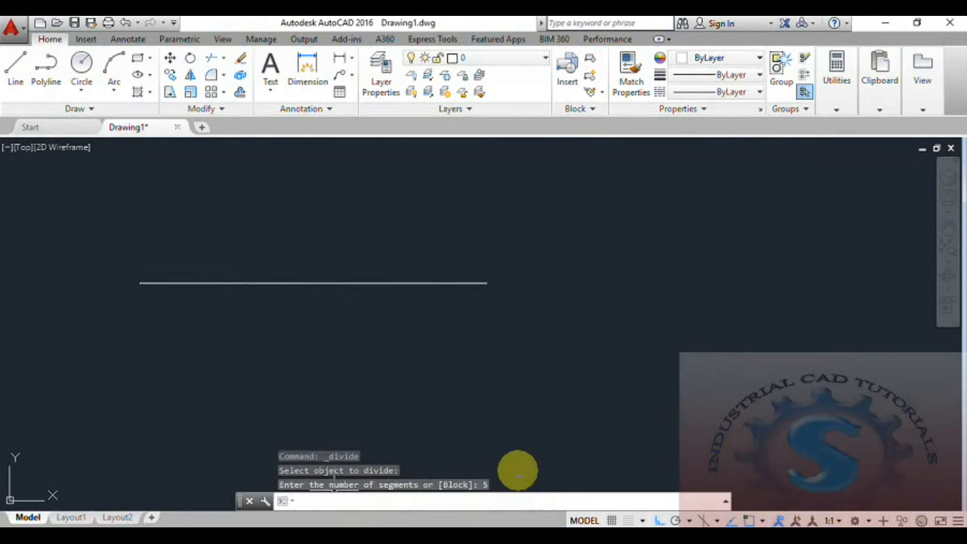
# Step: Select the line together with its division points to examine how they are spaced, and clear the selection
pyautogui.moveTo(412, 330); pyautogui.dragTo(491, 343, button='middle')
pyautogui.click(590, 339)
pyautogui.click(164, 246)
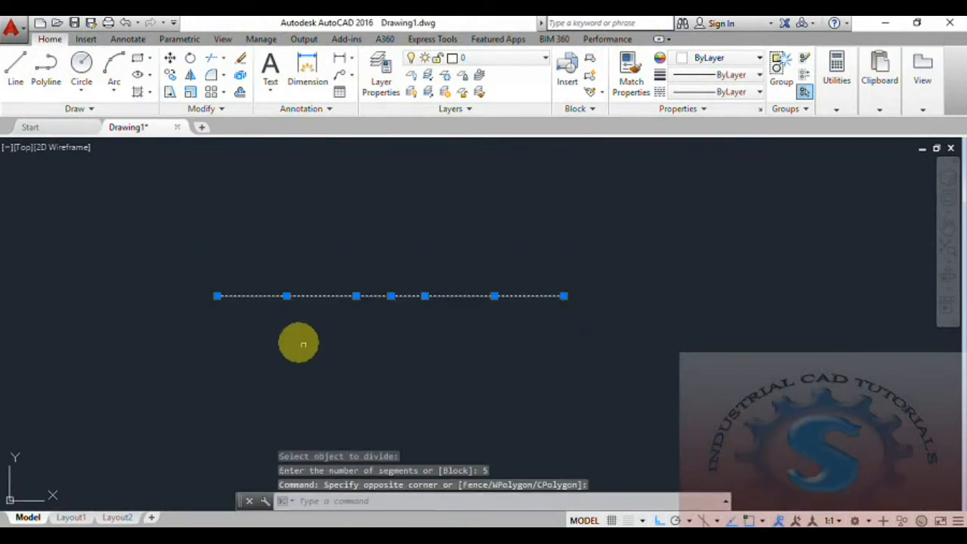
pyautogui.moveTo(303, 345); pyautogui.dragTo(275, 323, button='middle')
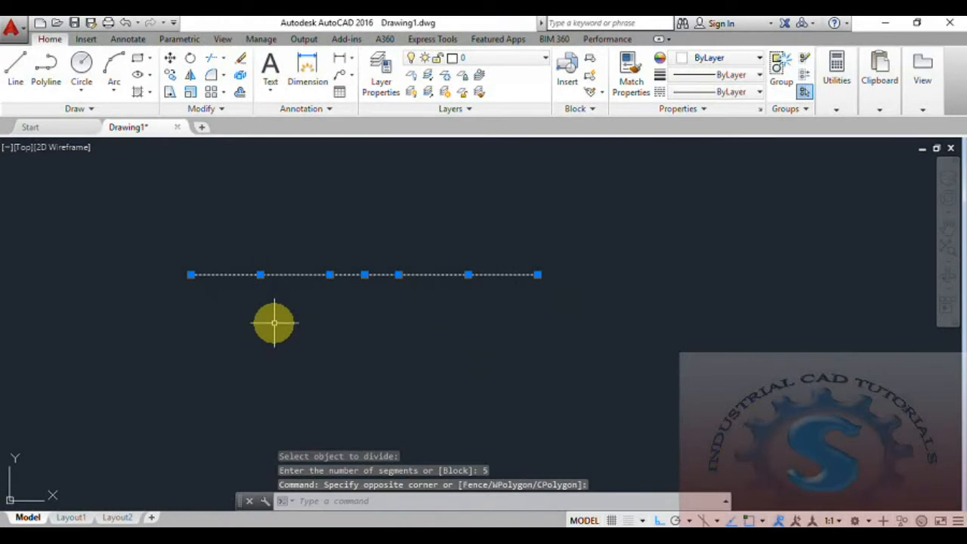
pyautogui.press('Escape')
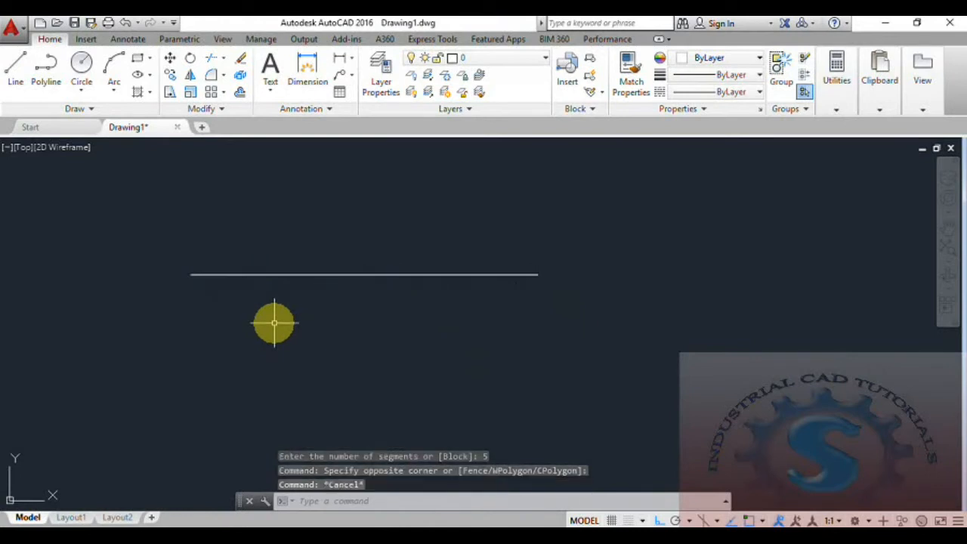
pyautogui.click(355, 64)
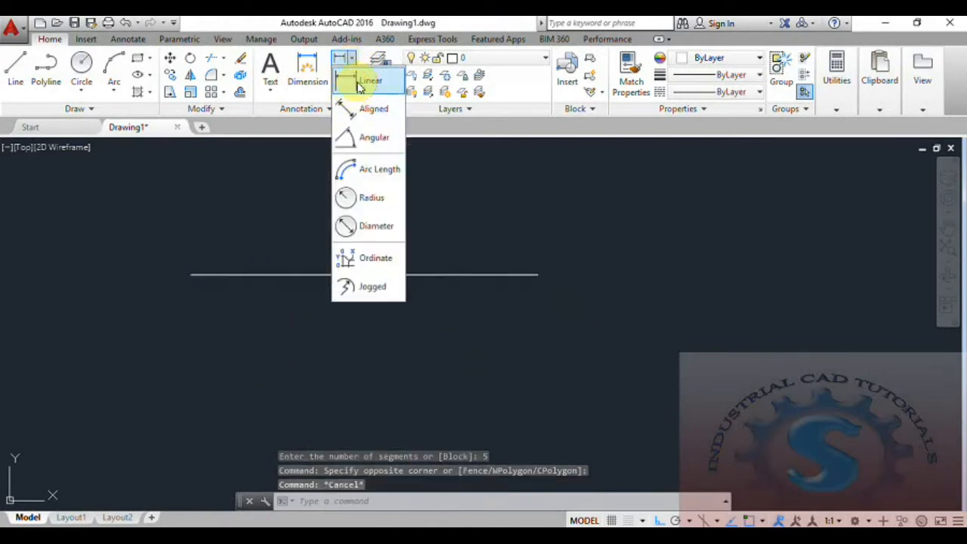
pyautogui.click(352, 79)
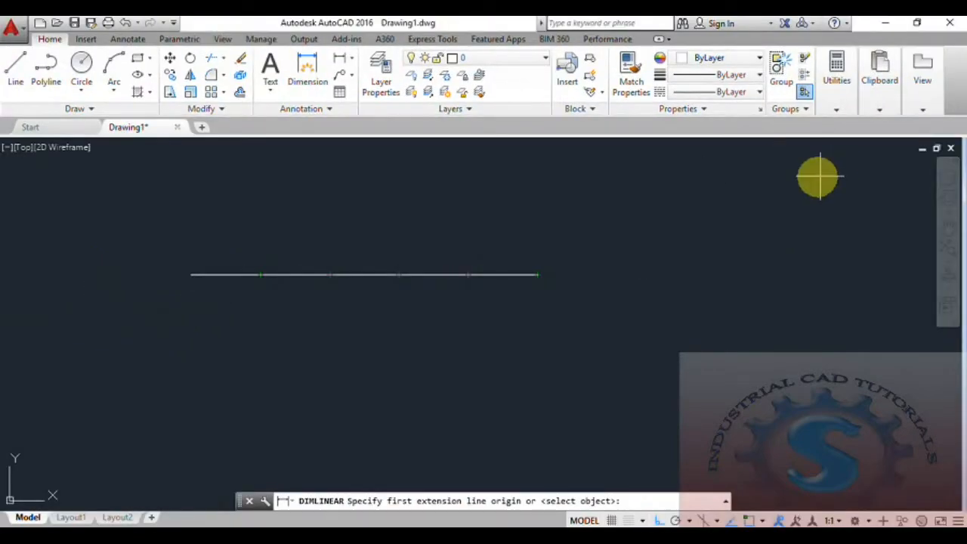
pyautogui.press('Escape')
# Step: Set the point style to a circle with a cross through it, with a point size of 10% relative to the screen
pyautogui.click(845, 113)
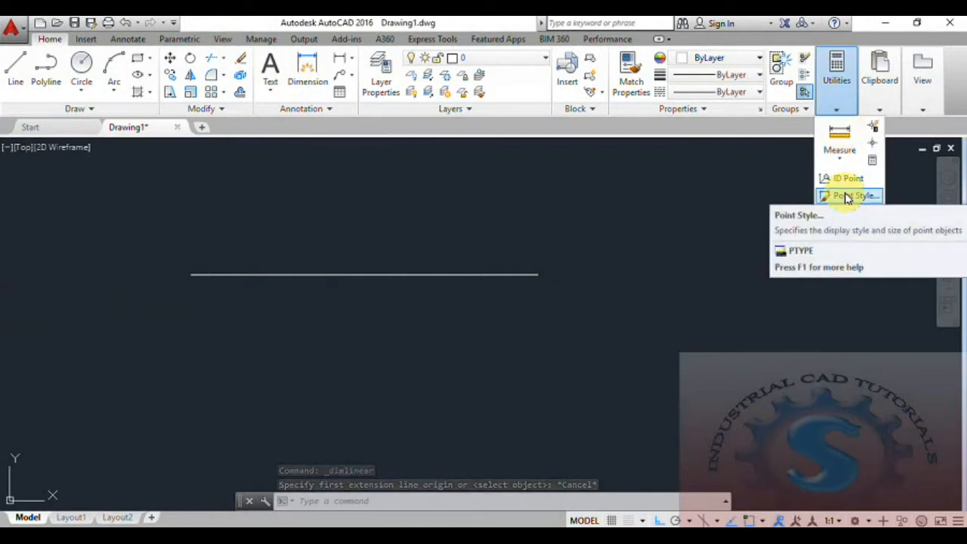
pyautogui.click(836, 106)
pyautogui.click(847, 197)
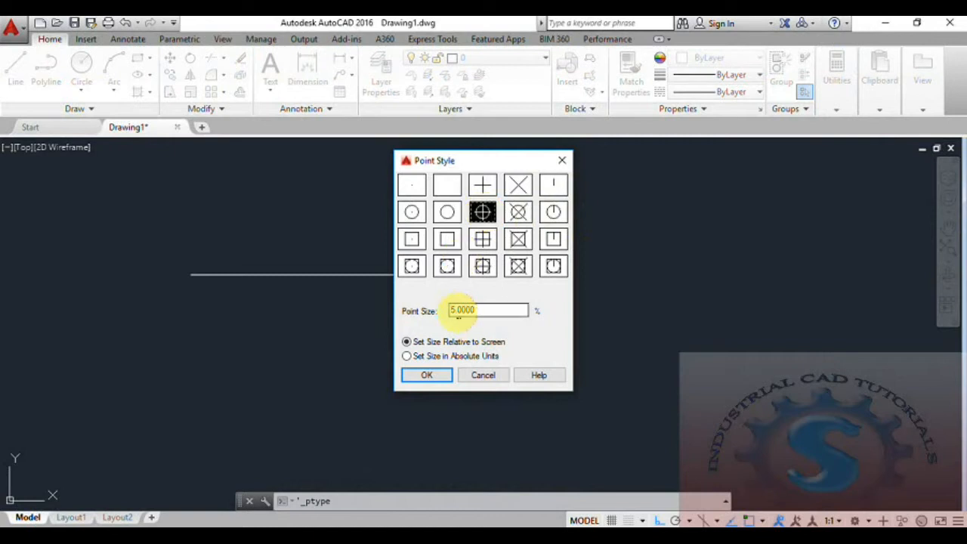
pyautogui.press('BackSpace')
pyautogui.write('1')
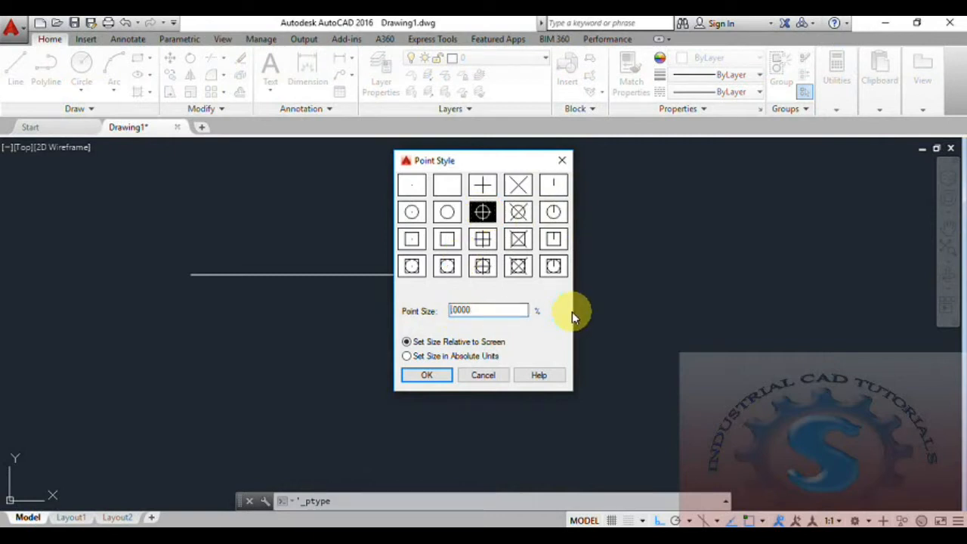
pyautogui.write('0.')
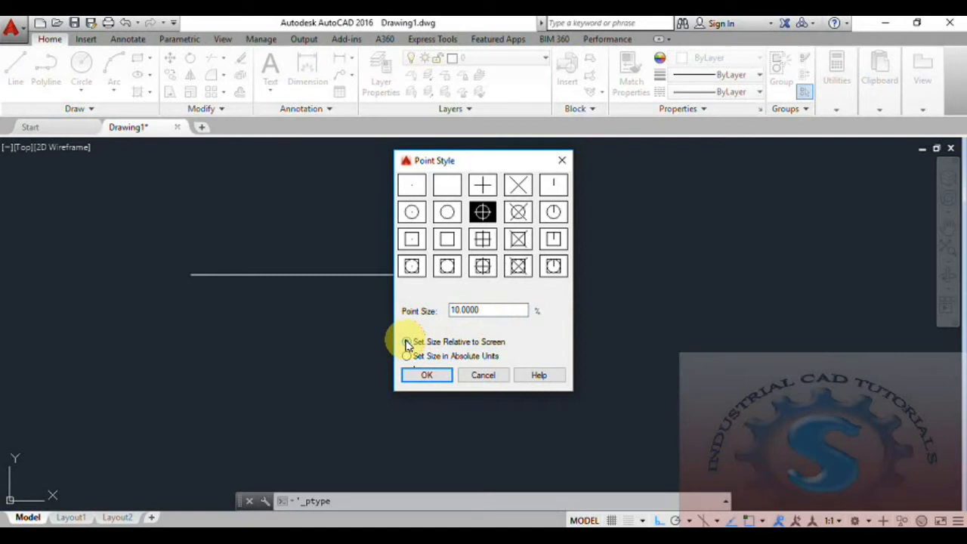
pyautogui.click(433, 378)
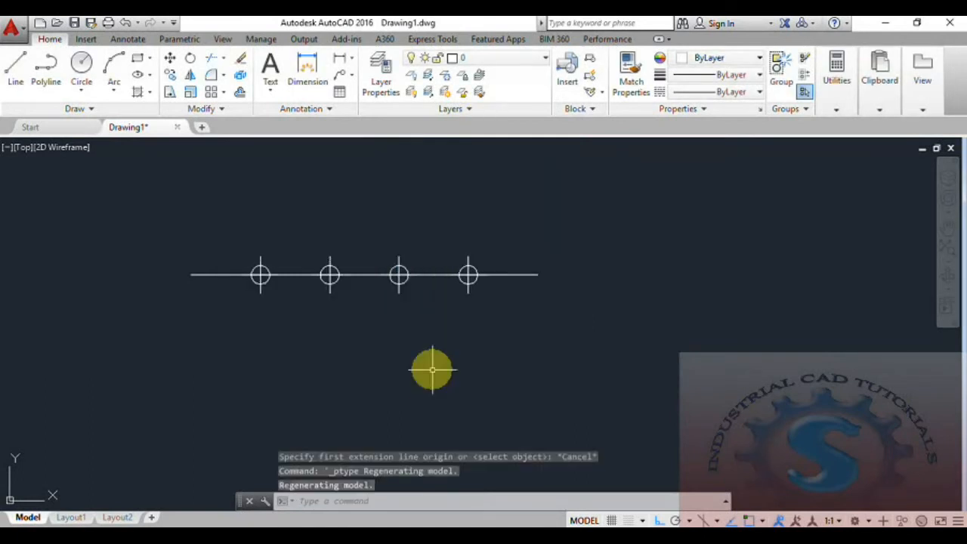
# Step: Add a linear dimension above the line from its left end to the first division point
pyautogui.moveTo(459, 341); pyautogui.dragTo(534, 311, button='middle')
pyautogui.scroll(2, 433, 297)
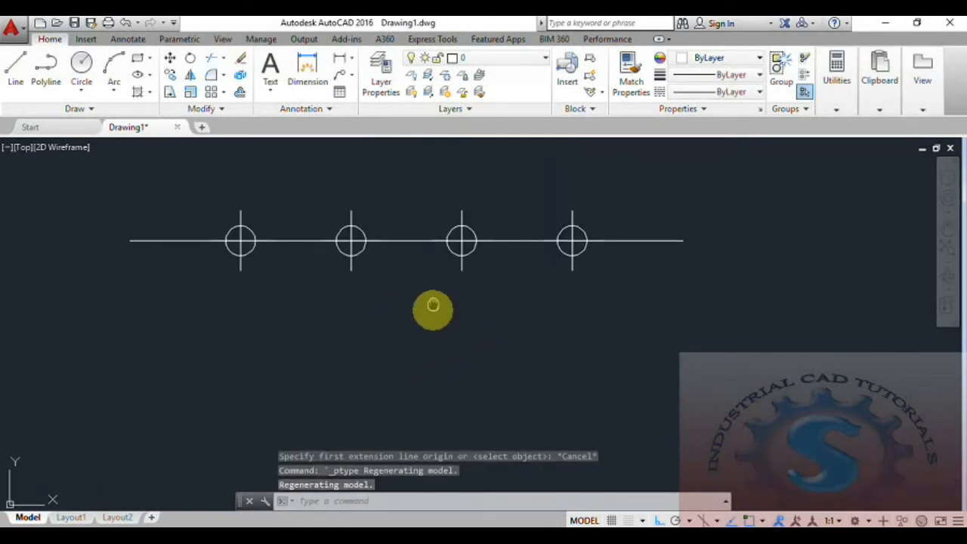
pyautogui.scroll(-2, 431, 309)
pyautogui.scroll(2, 359, 252)
pyautogui.moveTo(359, 252); pyautogui.dragTo(326, 211, button='middle')
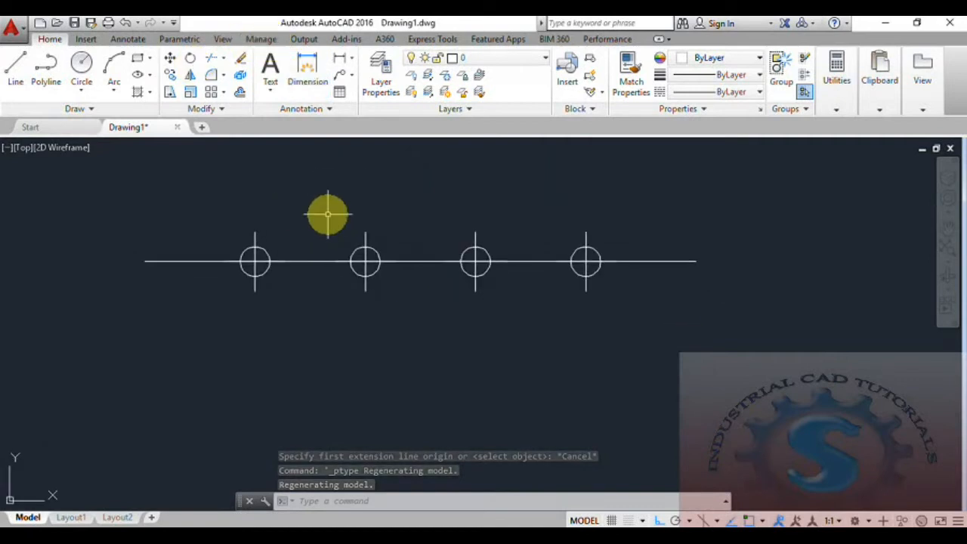
pyautogui.click(344, 60)
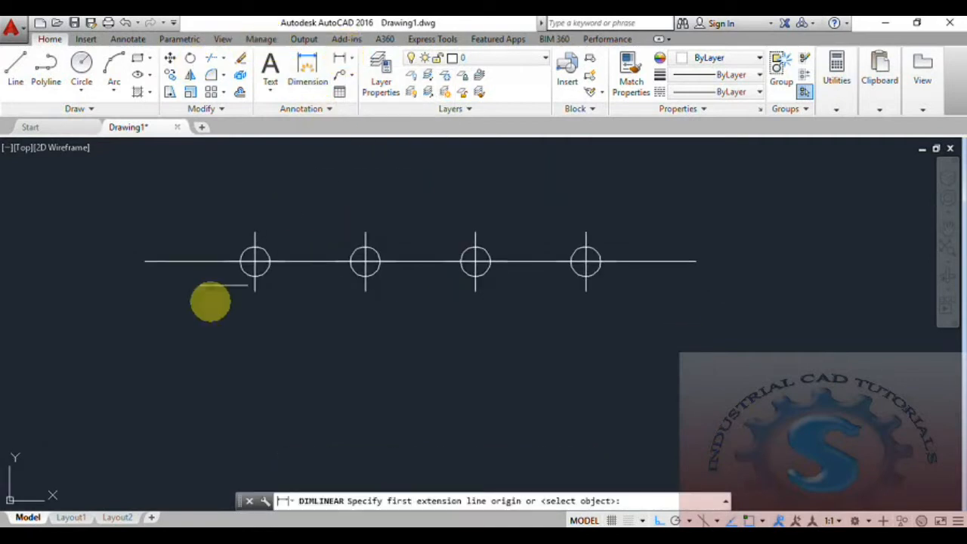
pyautogui.click(145, 262)
pyautogui.click(255, 261)
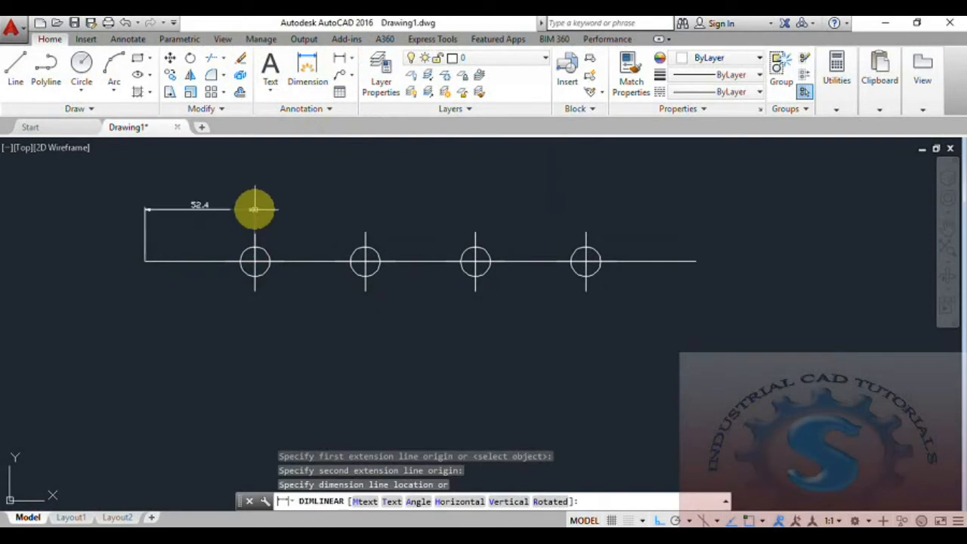
pyautogui.click(255, 210)
# Step: Add linear dimensions above the line's second and third segments, between the first, second and third division points
pyautogui.click(344, 59)
pyautogui.click(255, 262)
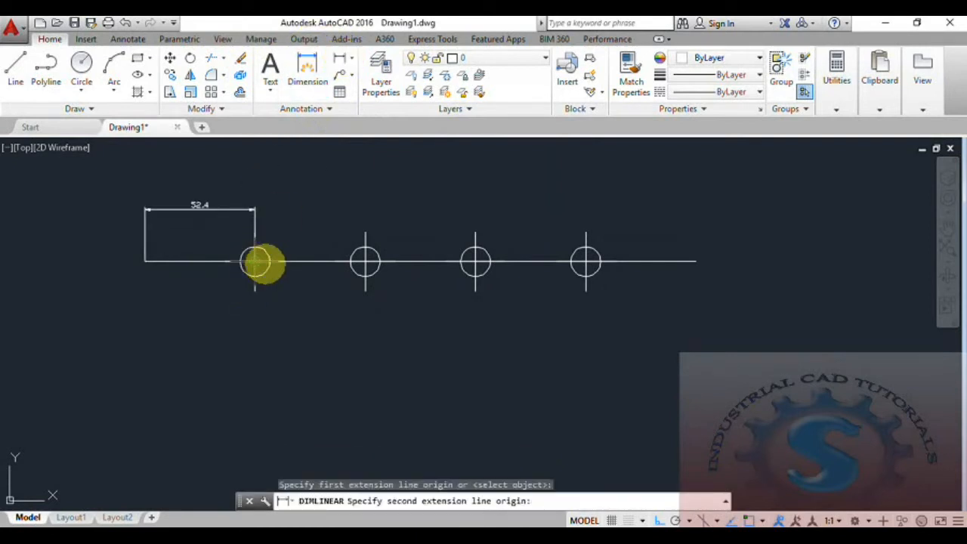
pyautogui.click(365, 262)
pyautogui.click(358, 207)
pyautogui.click(344, 60)
pyautogui.click(365, 262)
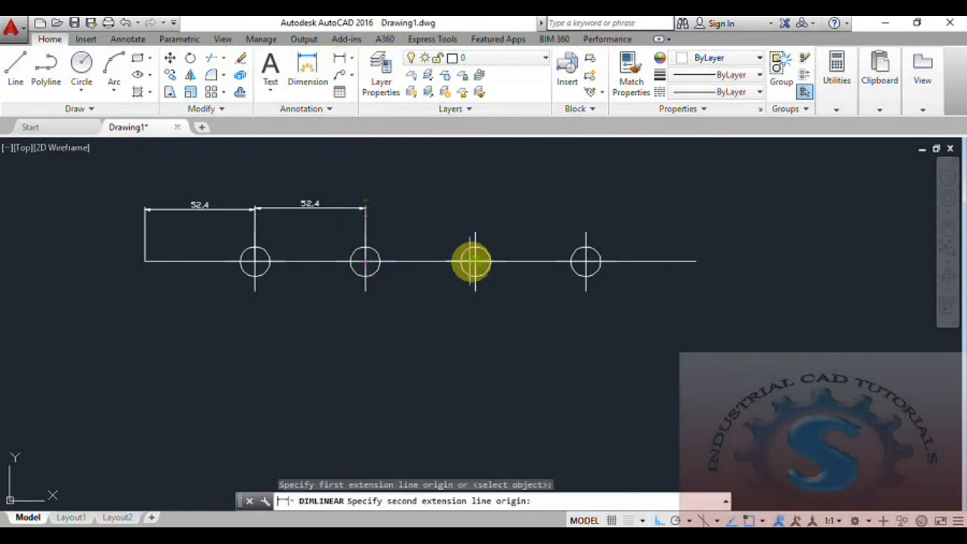
pyautogui.click(476, 262)
pyautogui.click(470, 207)
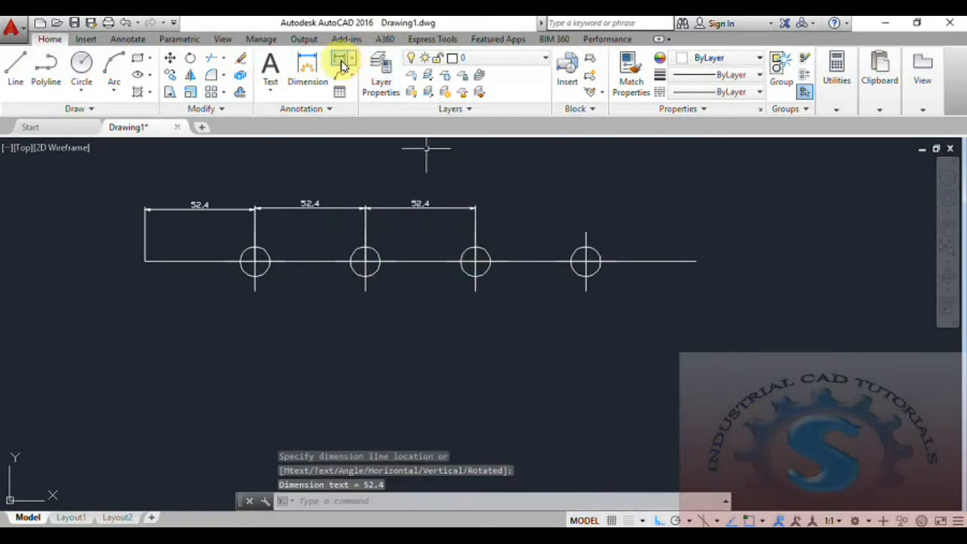
# Step: Add linear dimensions above the line's fourth and fifth segments, from the third division point through the fourth to the right end
pyautogui.click(342, 61)
pyautogui.click(476, 261)
pyautogui.click(586, 262)
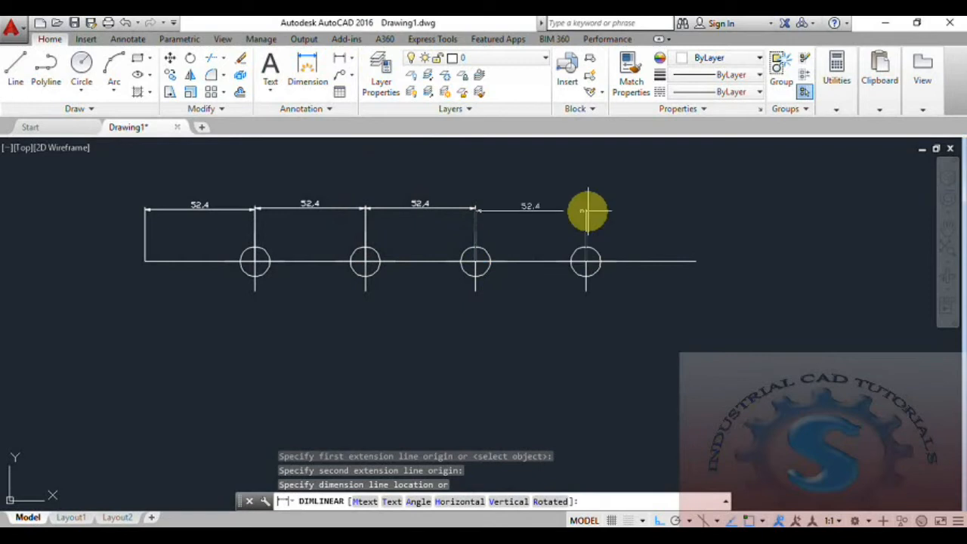
pyautogui.click(588, 208)
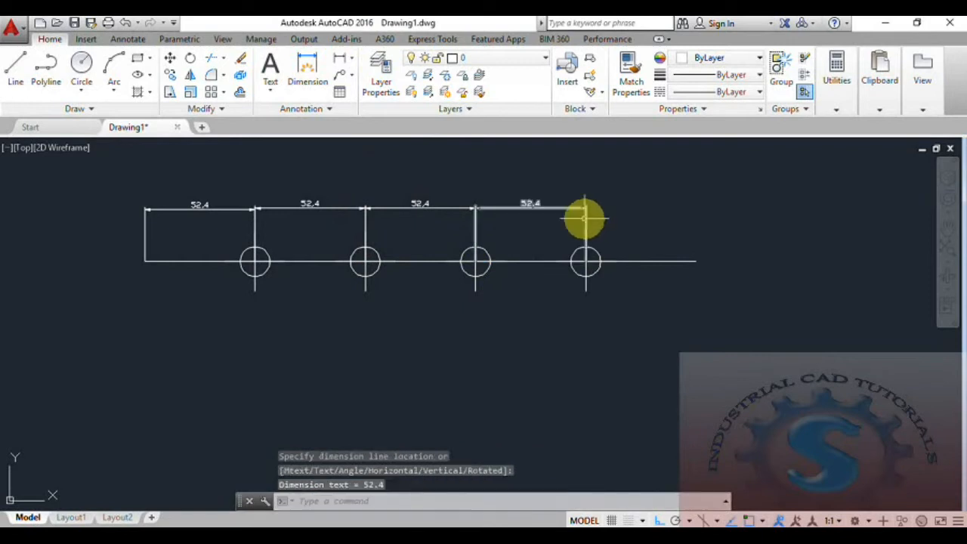
pyautogui.click(342, 61)
pyautogui.click(586, 262)
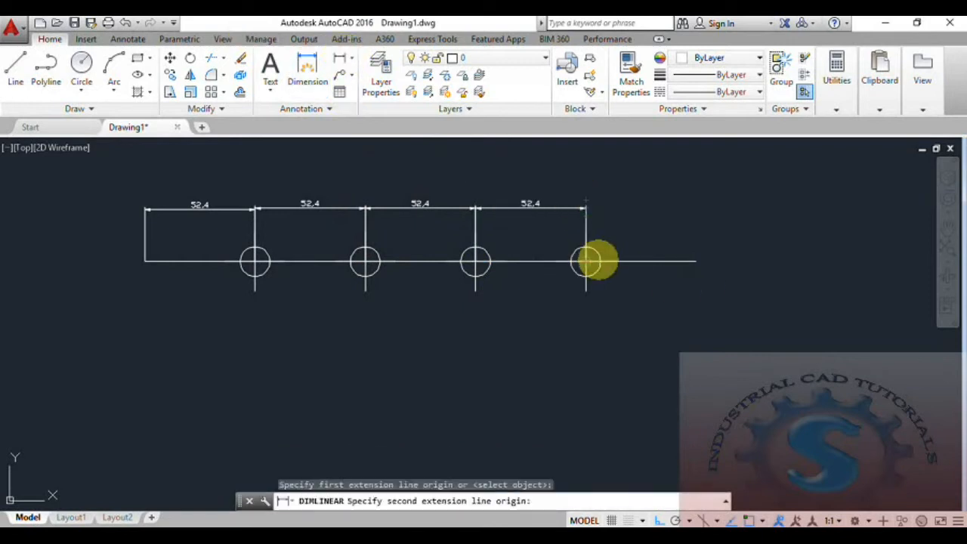
pyautogui.click(695, 261)
pyautogui.click(694, 206)
pyautogui.scroll(-1, 618, 318)
pyautogui.moveTo(618, 317); pyautogui.dragTo(551, 291, button='middle')
pyautogui.scroll(1, 475, 285)
pyautogui.moveTo(476, 283)
pyautogui.mouseDown(button='middle')
pyautogui.moveTo(468, 302)
pyautogui.moveTo(492, 272)
pyautogui.mouseUp(button='middle')
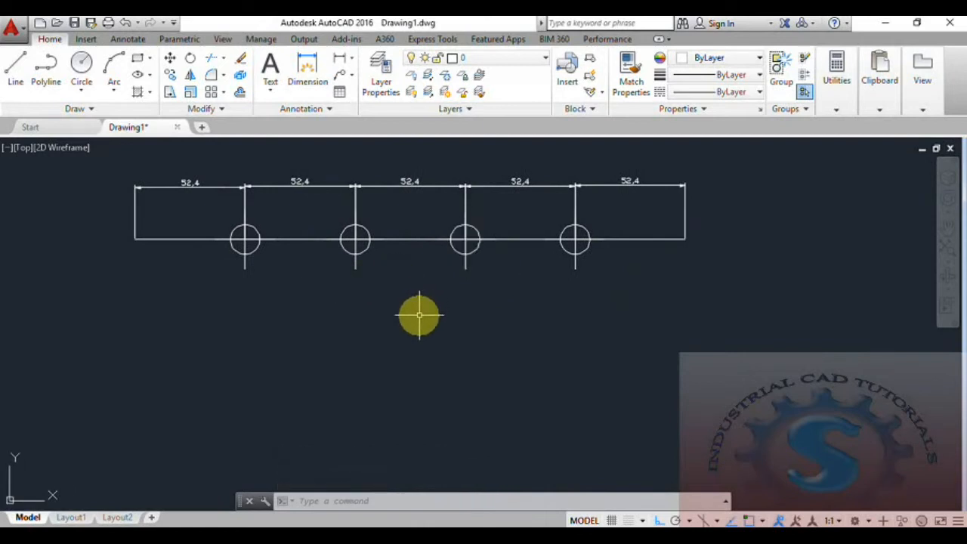
pyautogui.moveTo(419, 309); pyautogui.dragTo(429, 360, button='middle')
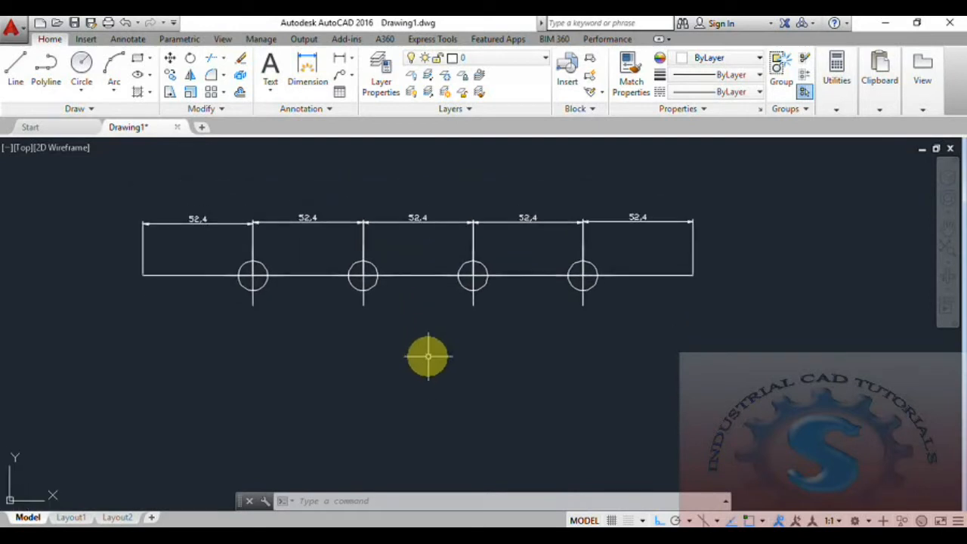
pyautogui.click(310, 295)
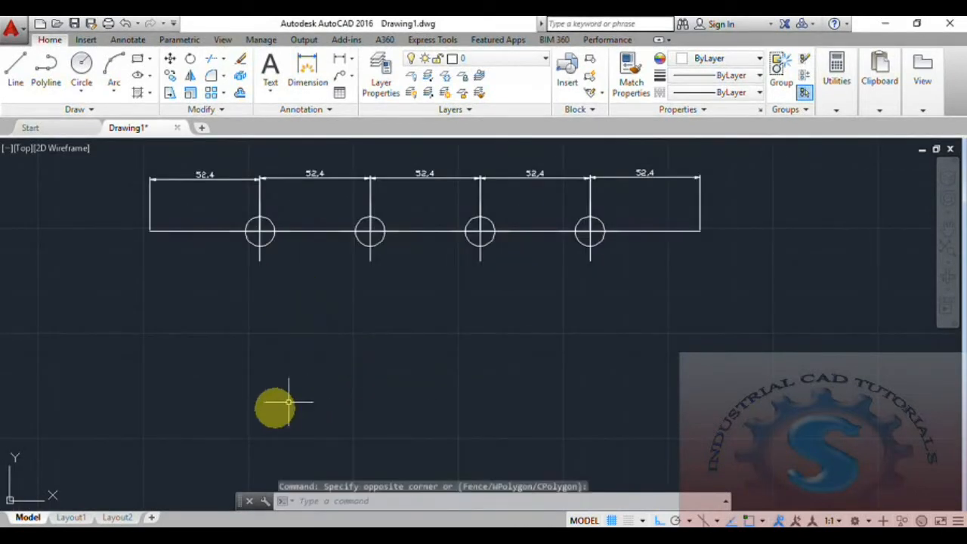
pyautogui.press('Escape')
pyautogui.press('Escape')
# Step: Draw a second horizontal line of similar length below the dimensioned line
pyautogui.write('l')
pyautogui.press('Return')
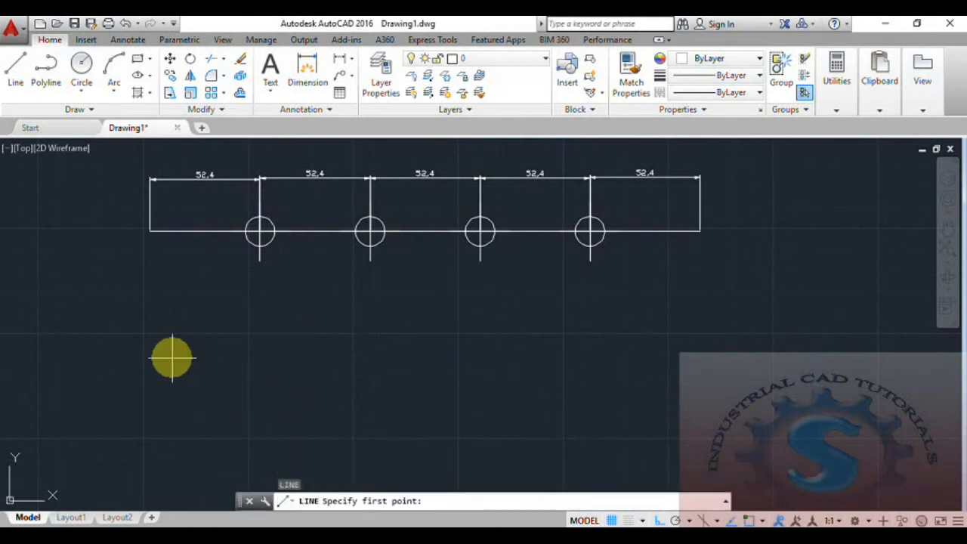
pyautogui.click(163, 359)
pyautogui.click(692, 357)
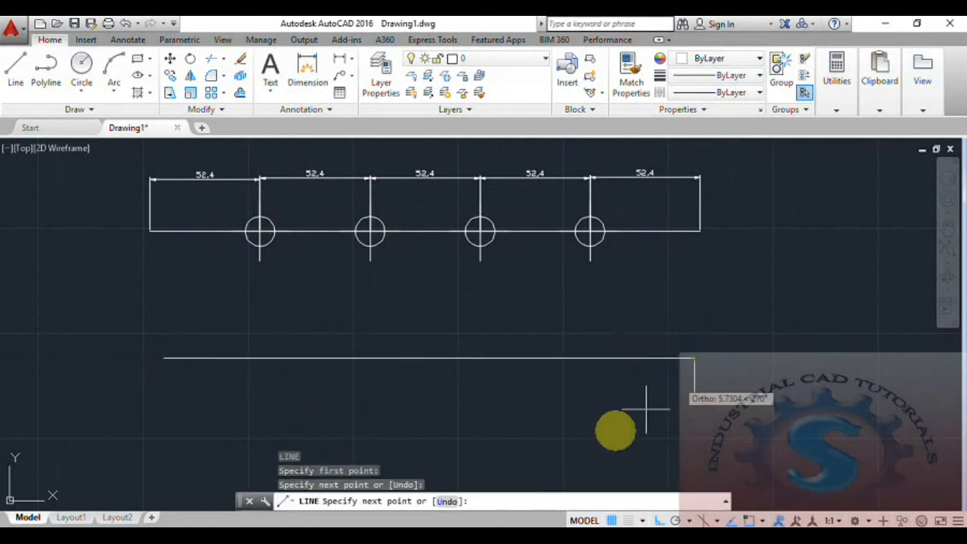
pyautogui.press('Escape')
# Step: Place points along the lower line at intervals of 60 from its left end with the Measure command
pyautogui.moveTo(658, 388); pyautogui.dragTo(639, 384, button='middle')
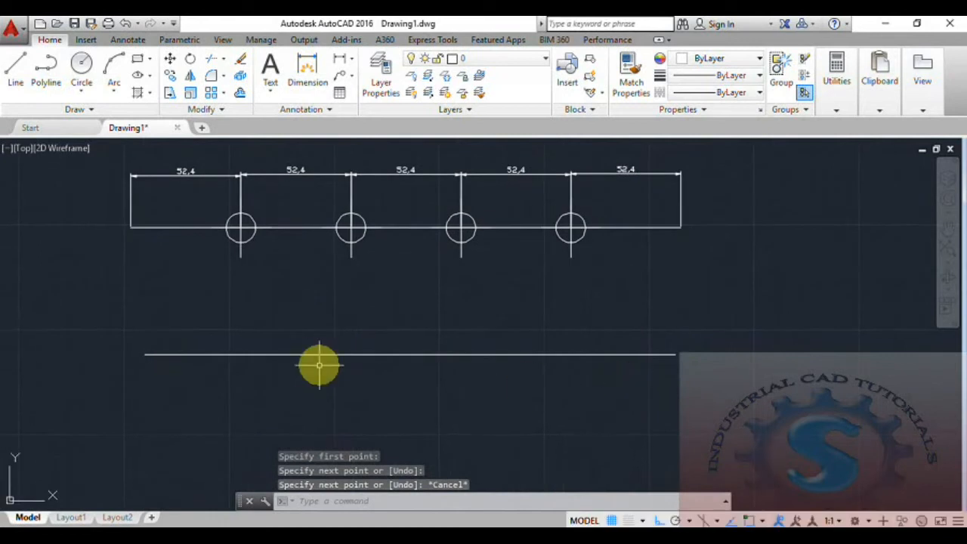
pyautogui.click(81, 111)
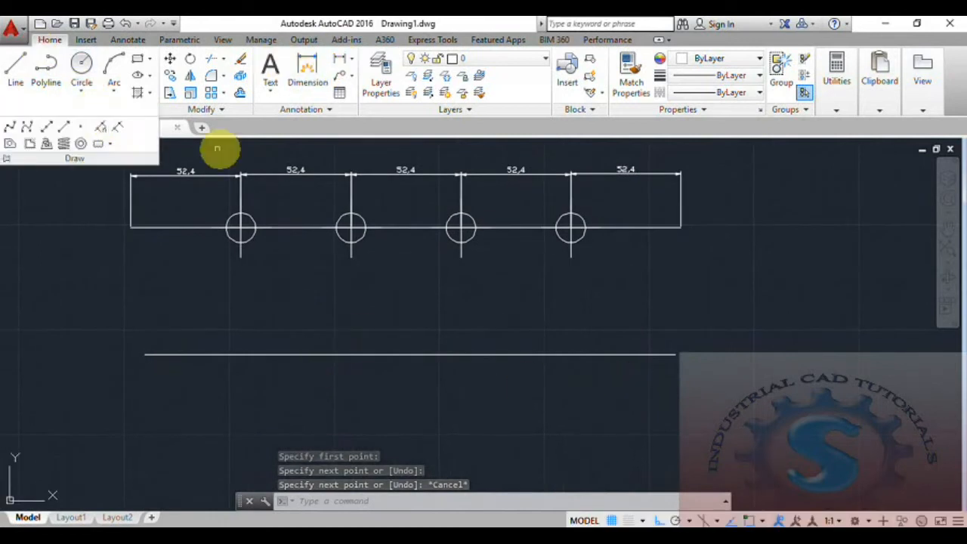
pyautogui.click(122, 128)
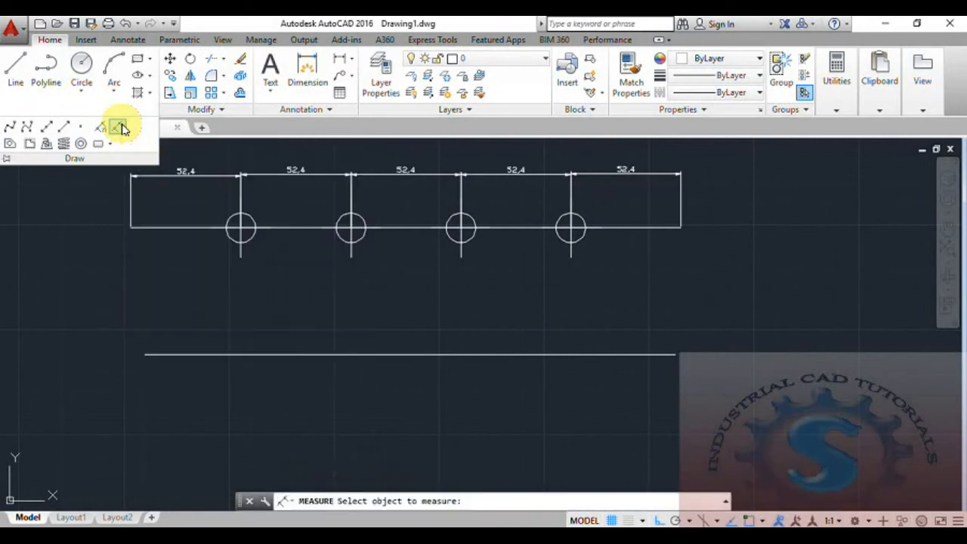
pyautogui.click(154, 355)
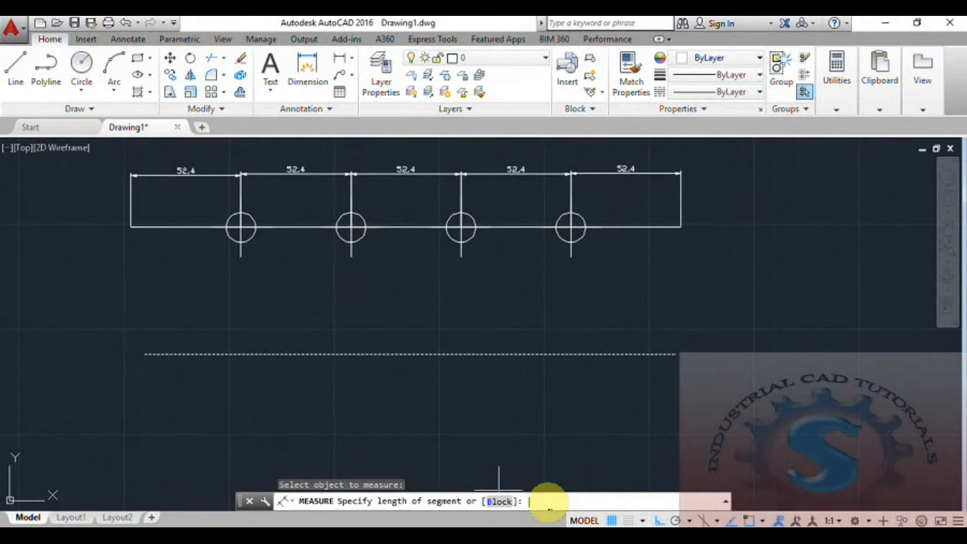
pyautogui.press('Return')
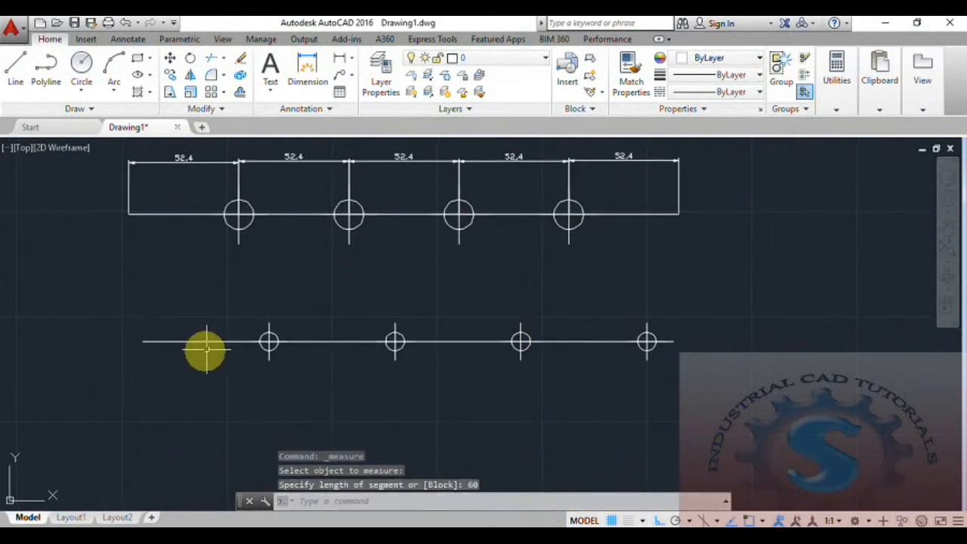
# Step: Add a linear dimension above the lower line's first segment, from its left end to the first measured point
pyautogui.click(342, 65)
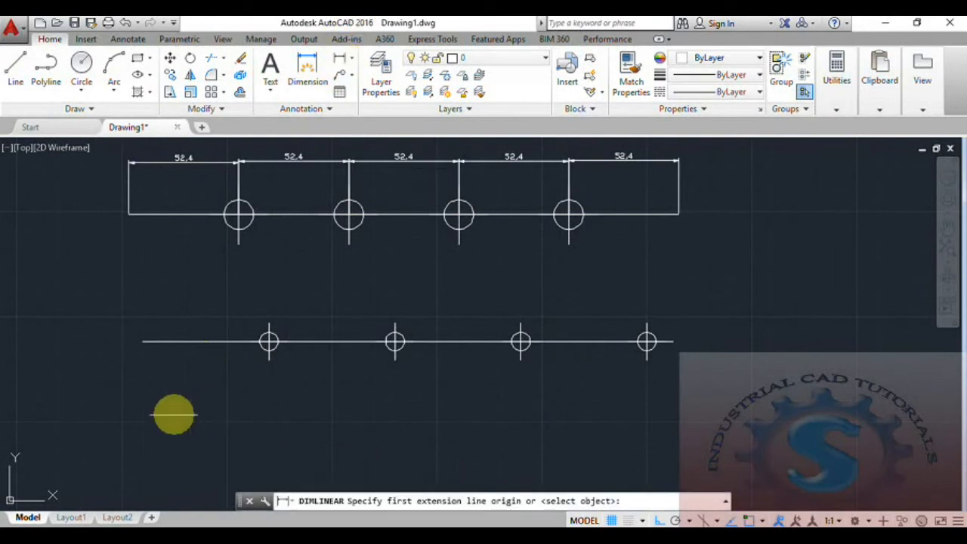
pyautogui.click(143, 341)
pyautogui.click(269, 342)
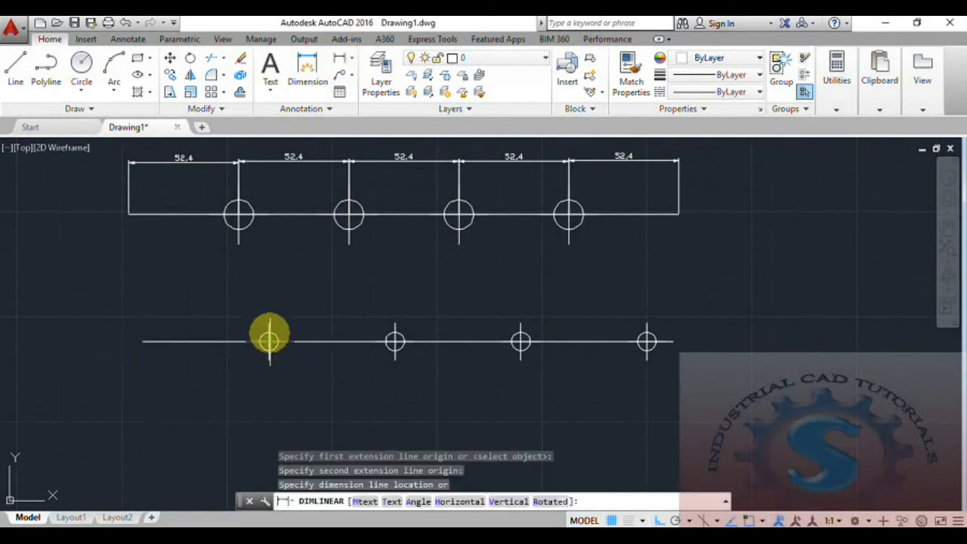
pyautogui.click(269, 303)
pyautogui.click(342, 60)
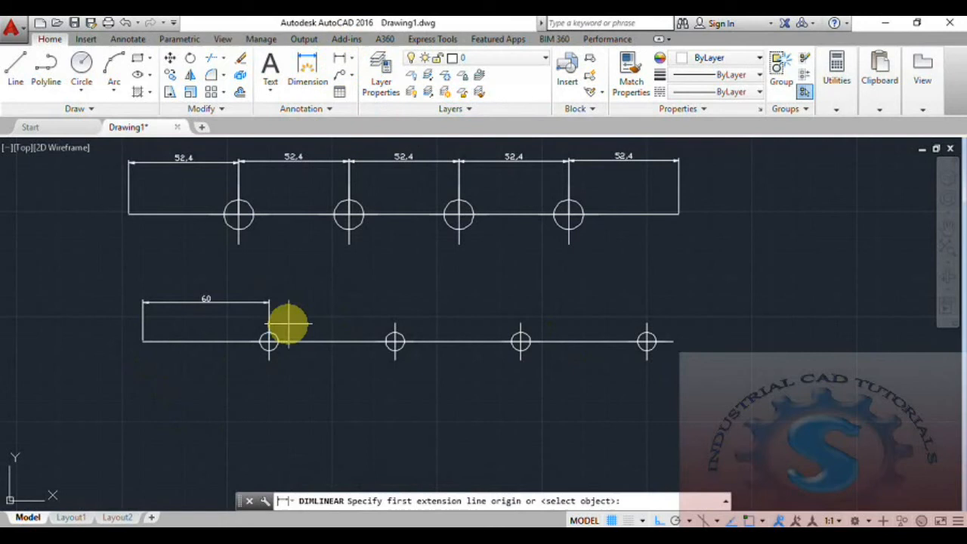
pyautogui.click(269, 341)
pyautogui.click(394, 341)
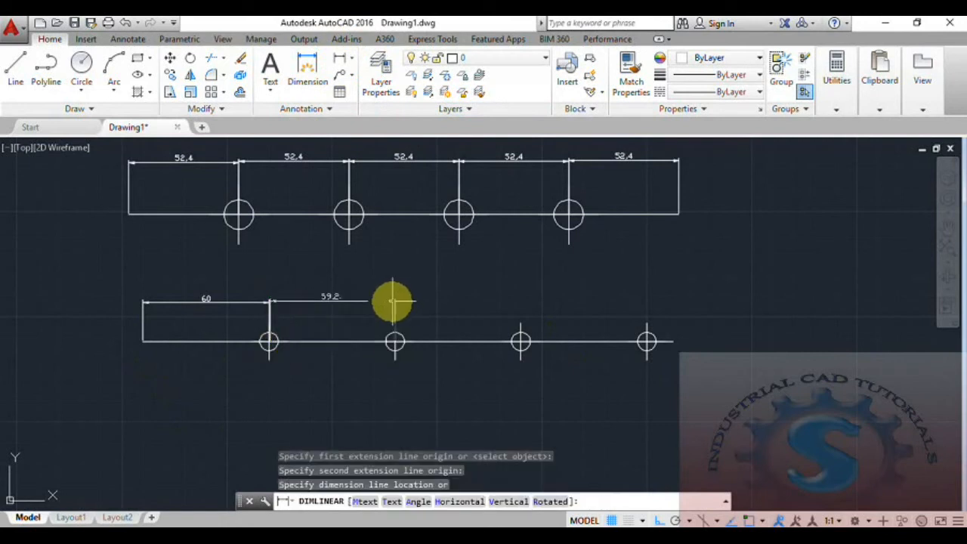
# Step: Add linear dimensions above the lower line's second and third segments, between the first, second and third measured points
pyautogui.click(342, 61)
pyautogui.click(269, 341)
pyautogui.click(394, 342)
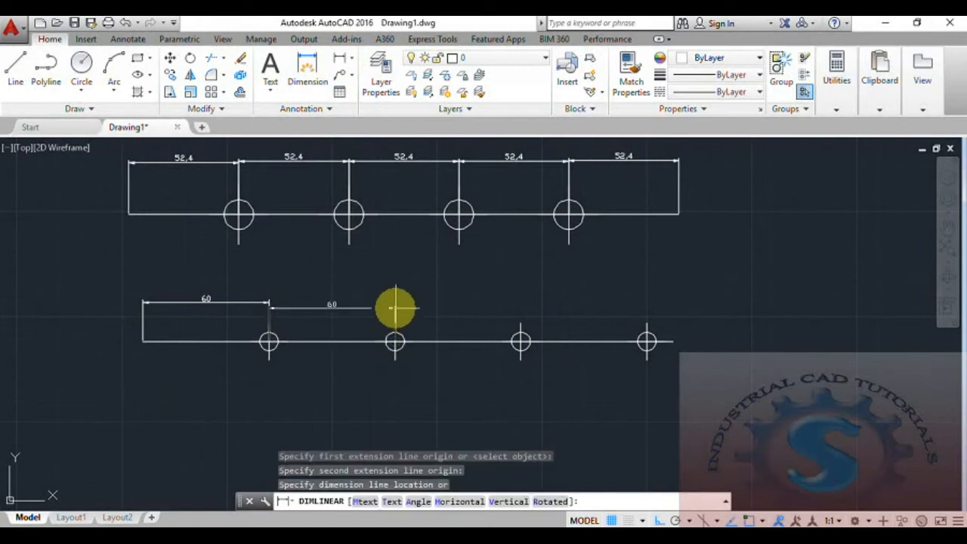
pyautogui.click(395, 303)
pyautogui.click(345, 61)
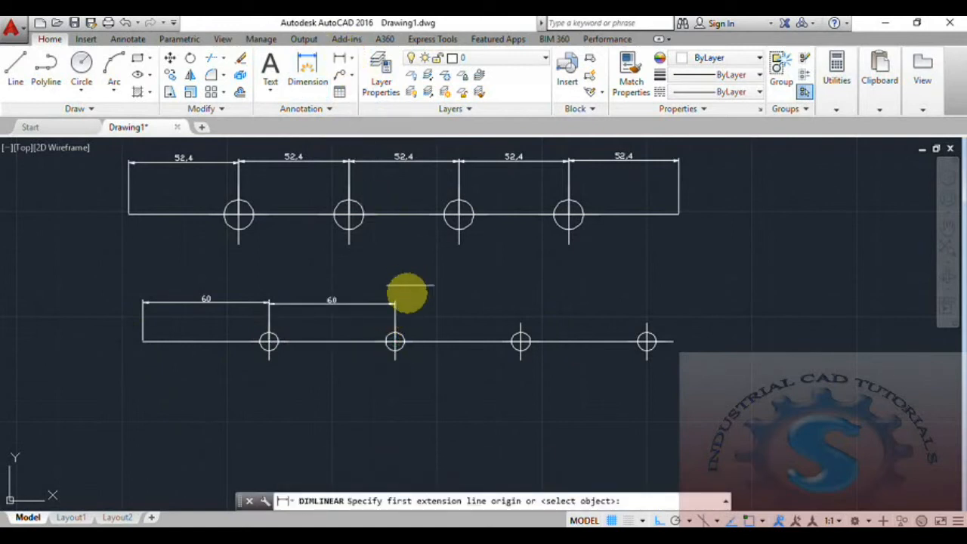
pyautogui.click(395, 342)
pyautogui.click(521, 342)
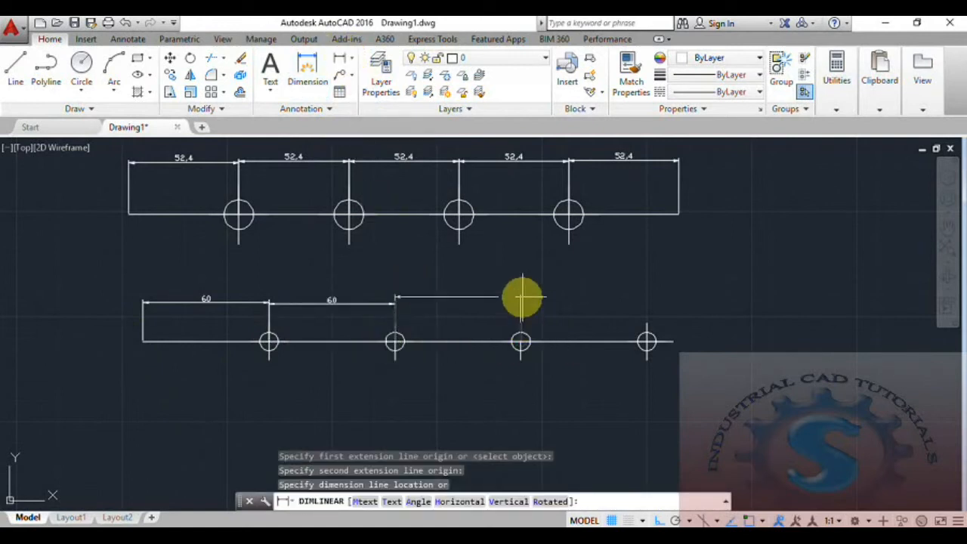
pyautogui.click(521, 301)
pyautogui.click(339, 60)
pyautogui.click(532, 343)
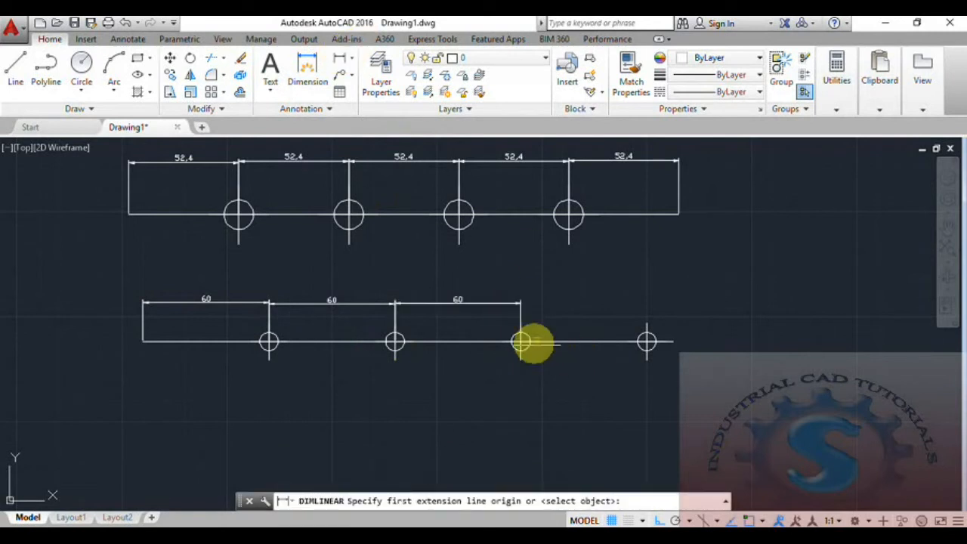
pyautogui.click(647, 341)
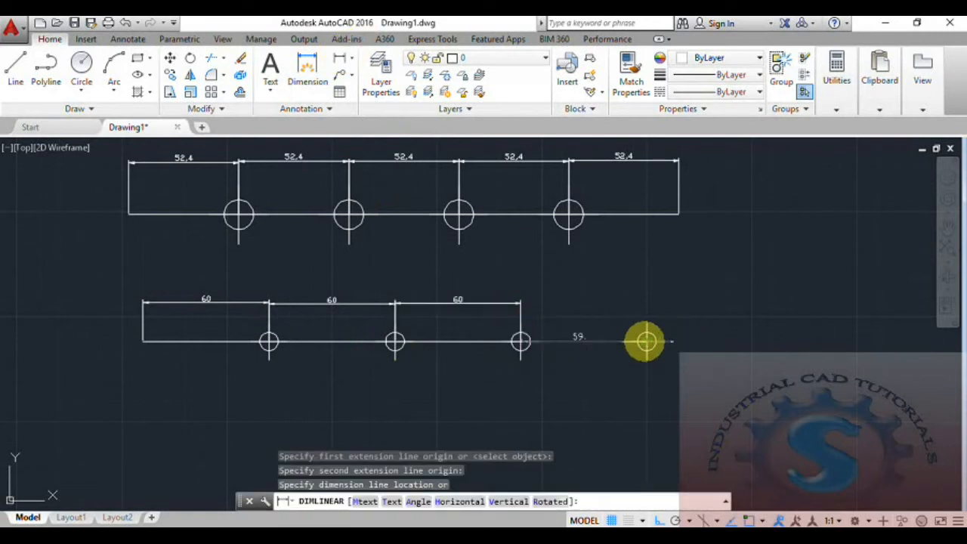
pyautogui.press('Escape')
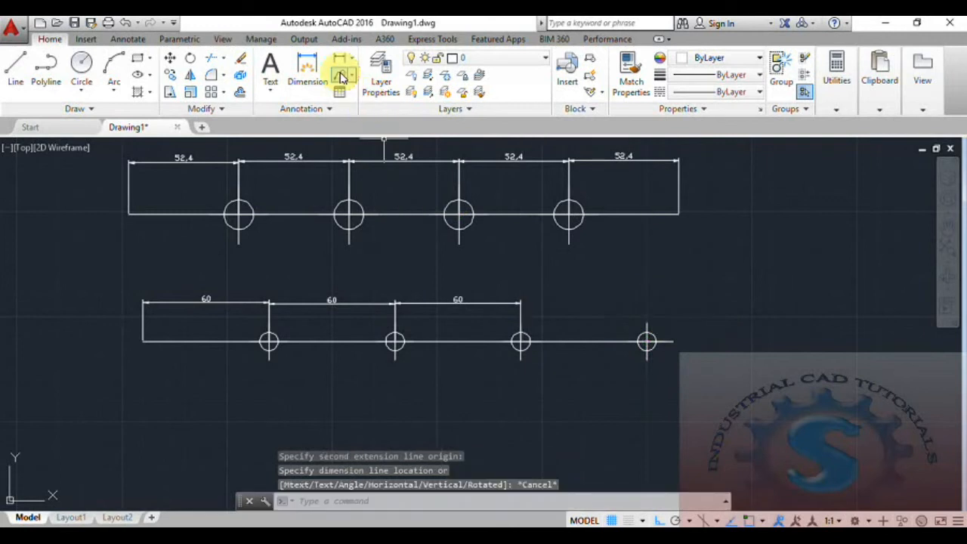
# Step: Add a linear dimension above the lower line's fourth segment, between the third and fourth measured points, level with the others
pyautogui.click(340, 60)
pyautogui.scroll(4, 595, 362)
pyautogui.click(428, 306)
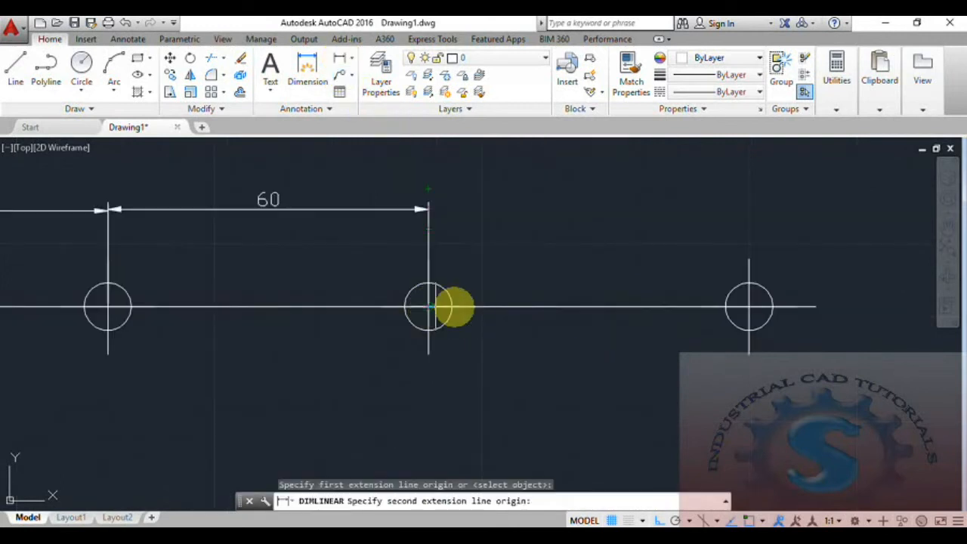
pyautogui.click(749, 306)
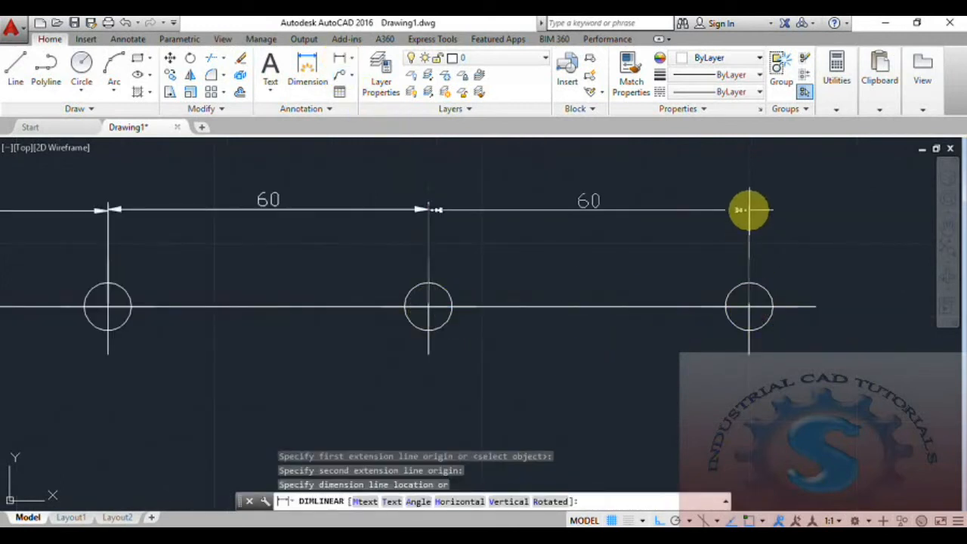
pyautogui.click(748, 208)
pyautogui.scroll(-8, 740, 302)
pyautogui.scroll(5, 737, 302)
pyautogui.moveTo(736, 301); pyautogui.dragTo(611, 361, button='middle')
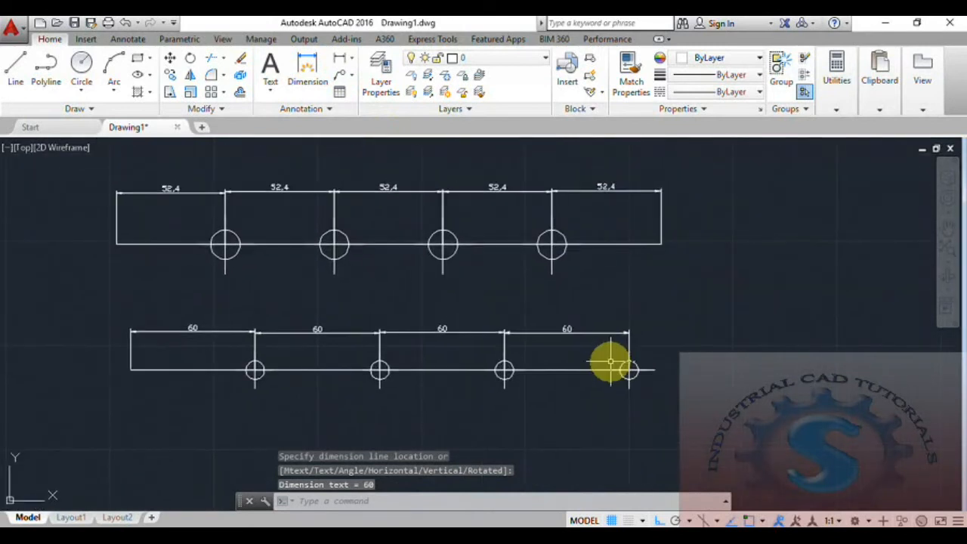
pyautogui.click(93, 108)
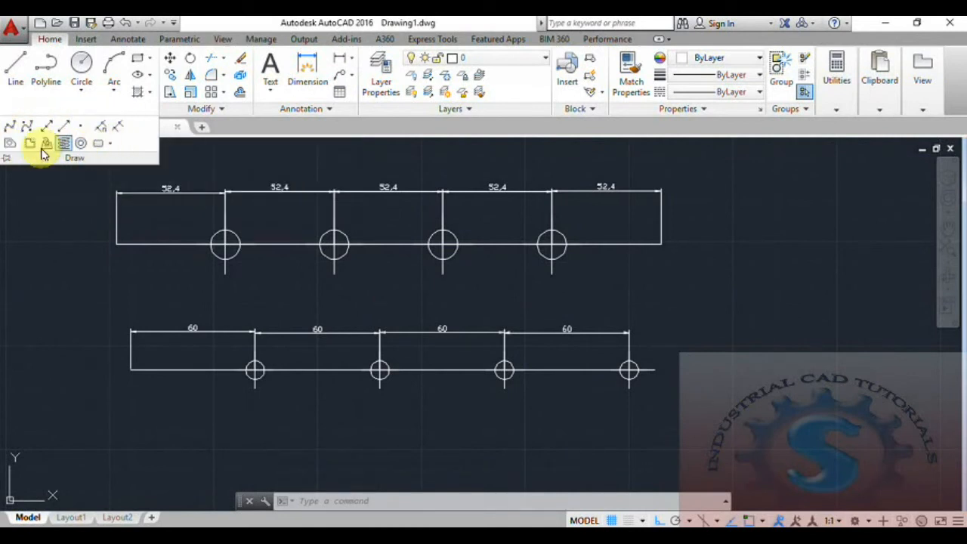
pyautogui.press('Escape')
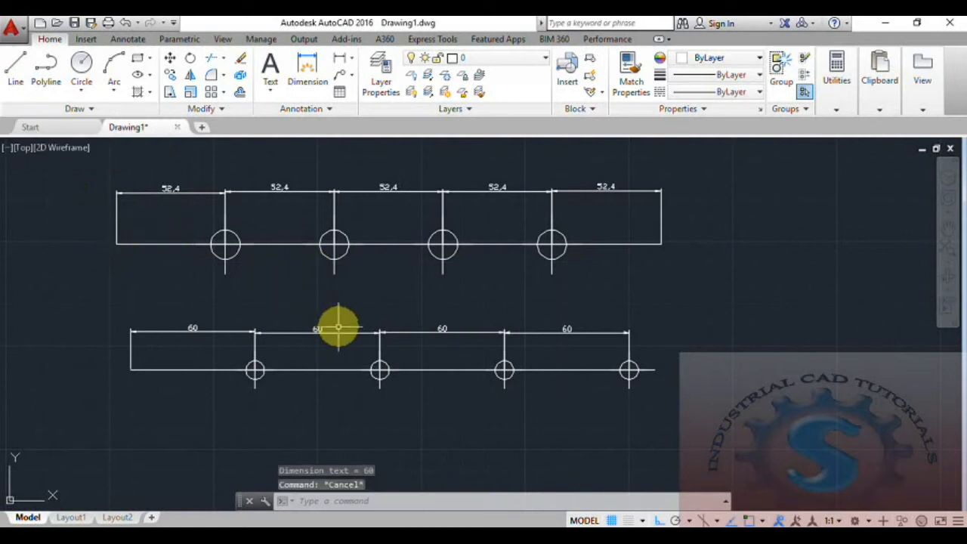
pyautogui.moveTo(339, 326); pyautogui.dragTo(337, 342, button='middle')
pyautogui.scroll(2, 338, 337)
pyautogui.scroll(-2, 338, 334)
pyautogui.scroll(2, 338, 329)
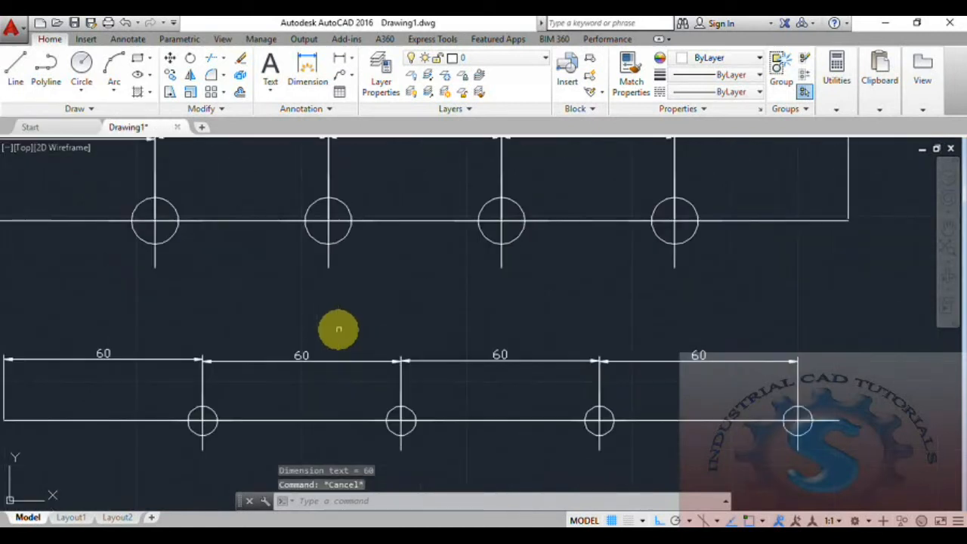
pyautogui.scroll(-2, 306, 333)
pyautogui.moveTo(307, 323); pyautogui.dragTo(303, 327, button='middle')
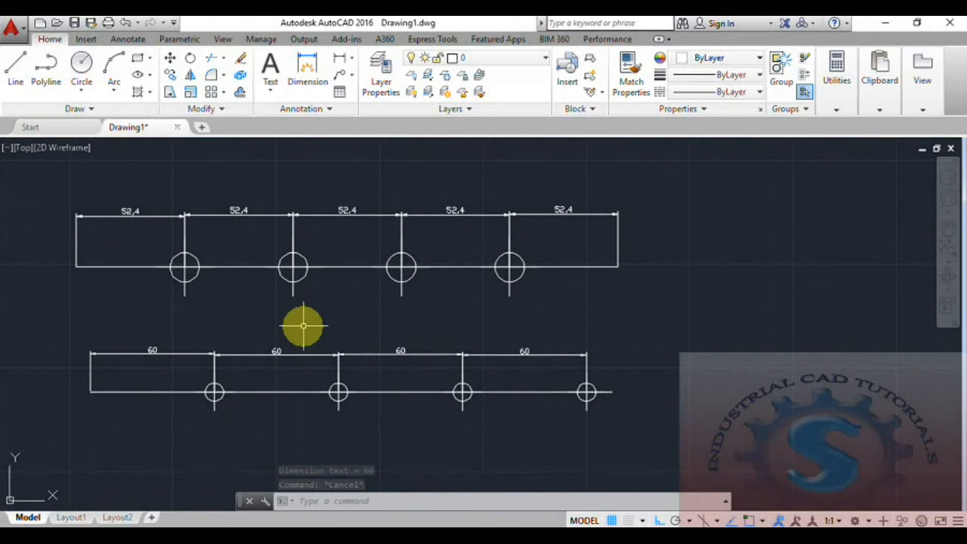
pyautogui.moveTo(416, 330); pyautogui.dragTo(403, 333, button='middle')
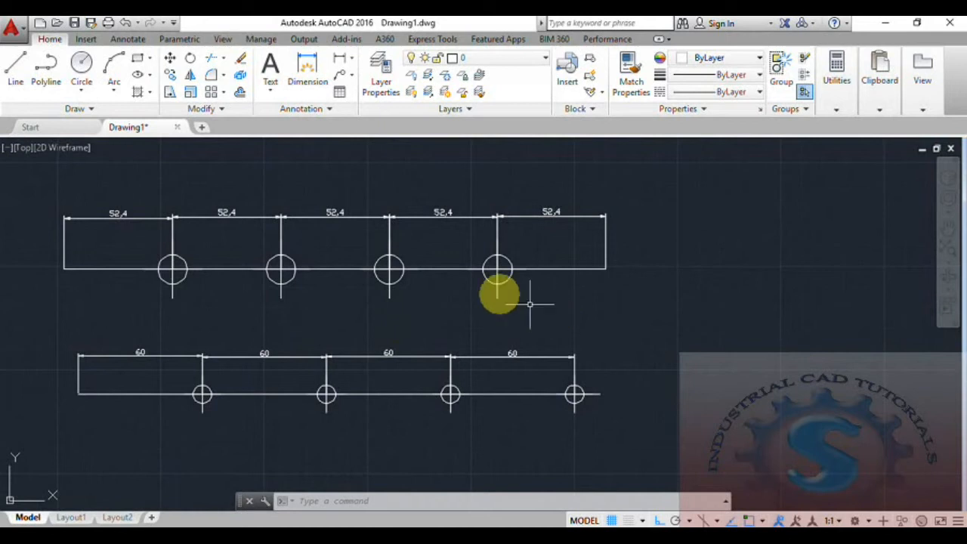
# Step: Review the available point styles and point size settings, leaving them without changes
pyautogui.click(839, 110)
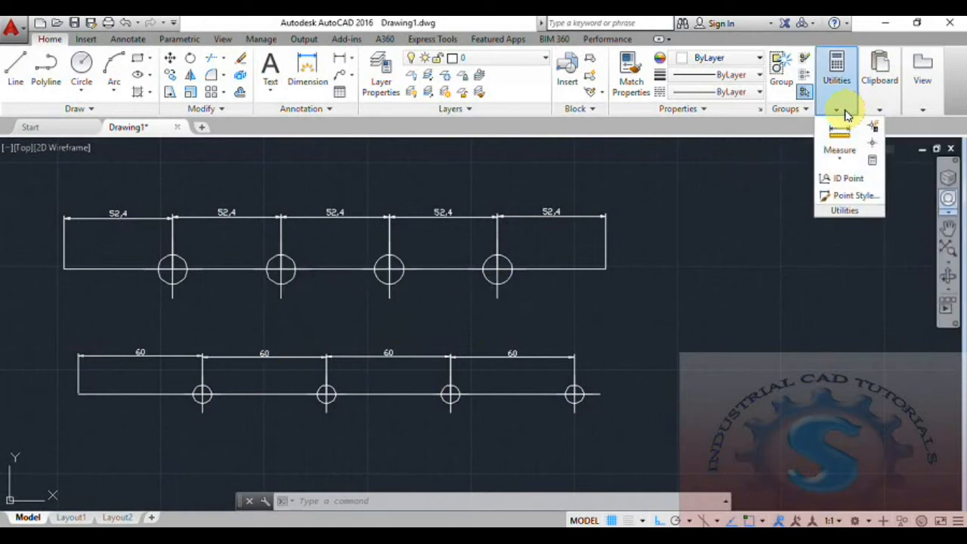
pyautogui.click(846, 198)
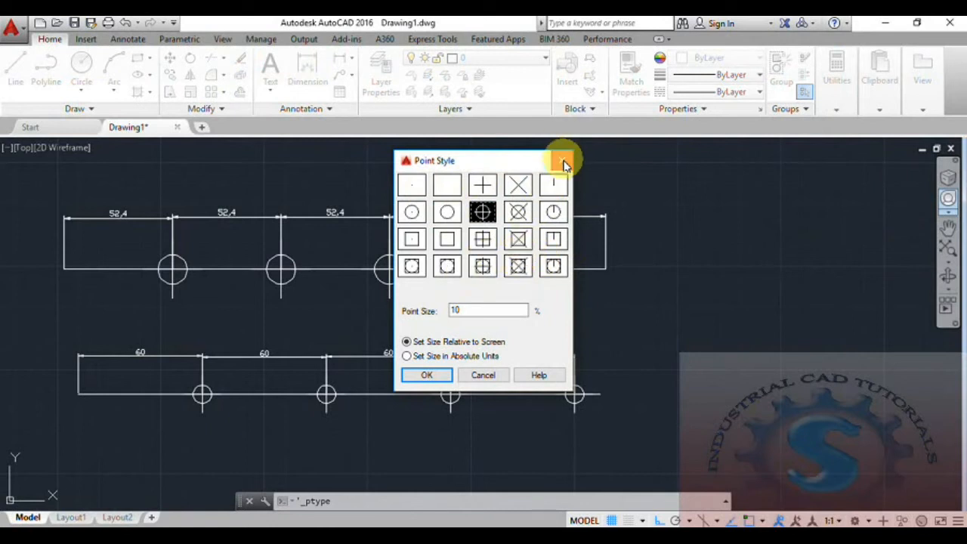
pyautogui.click(564, 164)
# Step: Turn off the drawing grid
pyautogui.press('F7')
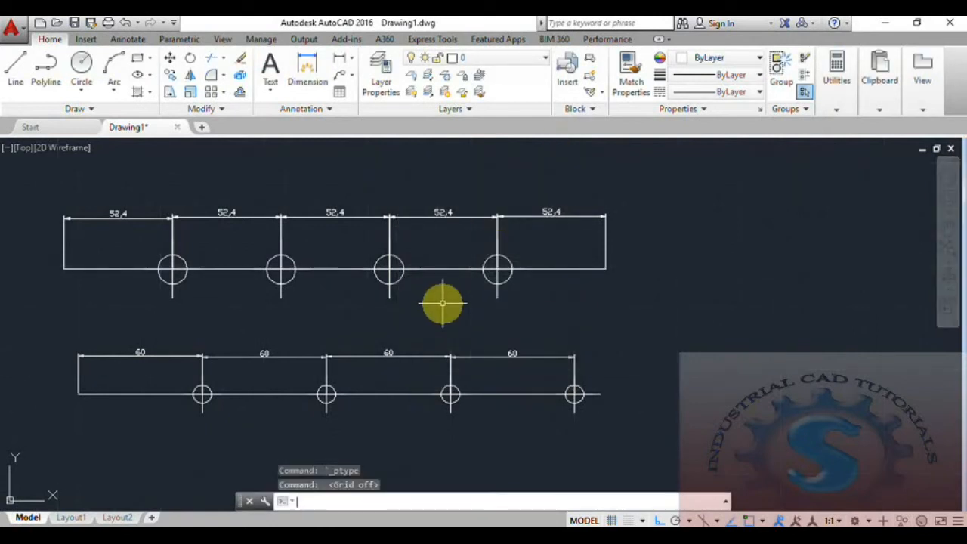
pyautogui.scroll(-4, 548, 328)
pyautogui.scroll(4, 547, 326)
pyautogui.moveTo(545, 303); pyautogui.dragTo(478, 310, button='middle')
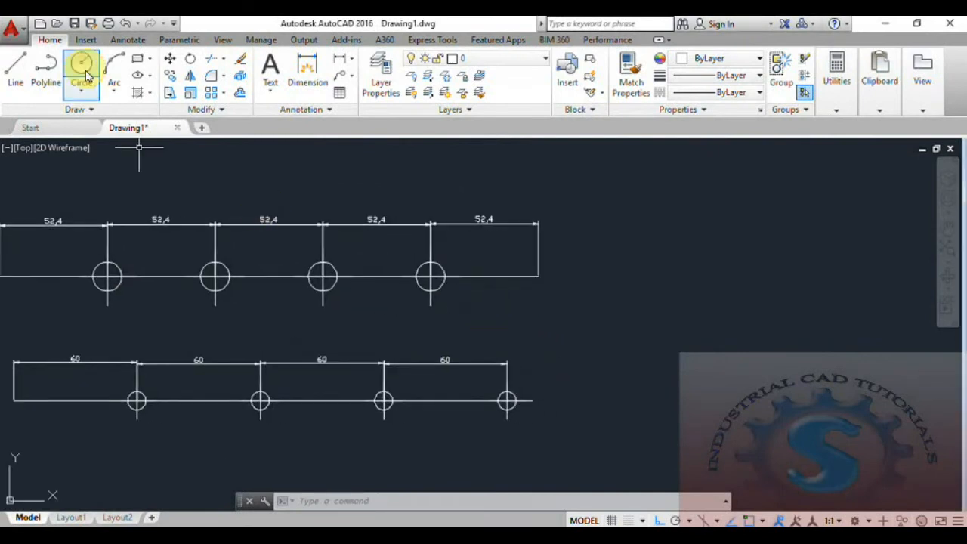
# Step: Draw a large circle by center and radius in the empty space to the right of the two dimensioned lines
pyautogui.click(335, 503)
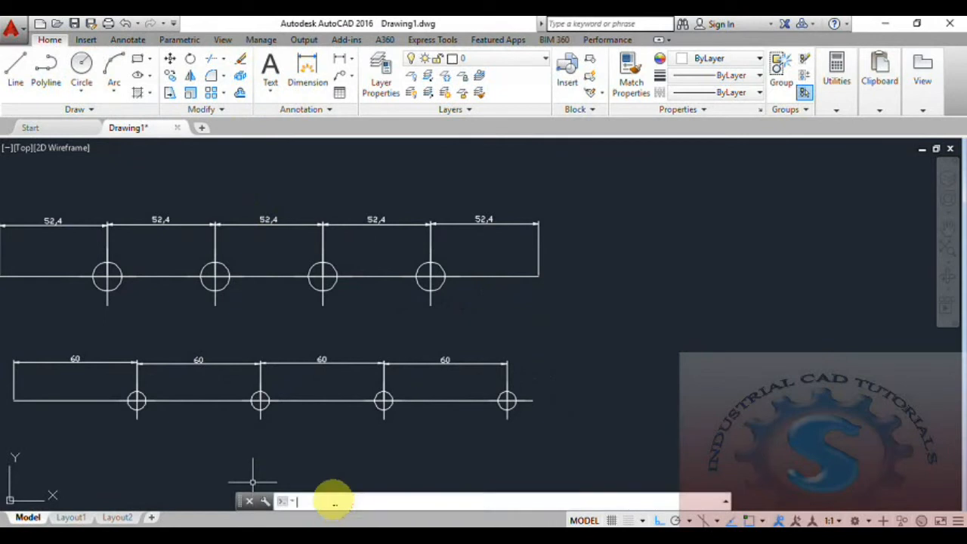
pyautogui.write('c')
pyautogui.press('Return')
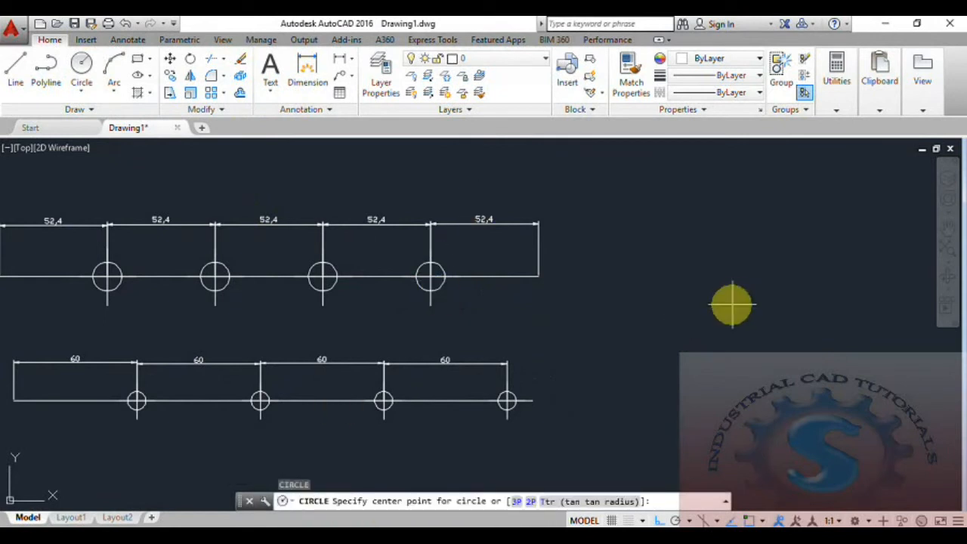
pyautogui.click(664, 307)
pyautogui.click(736, 206)
pyautogui.scroll(-2, 722, 340)
pyautogui.moveTo(722, 340); pyautogui.dragTo(528, 329, button='middle')
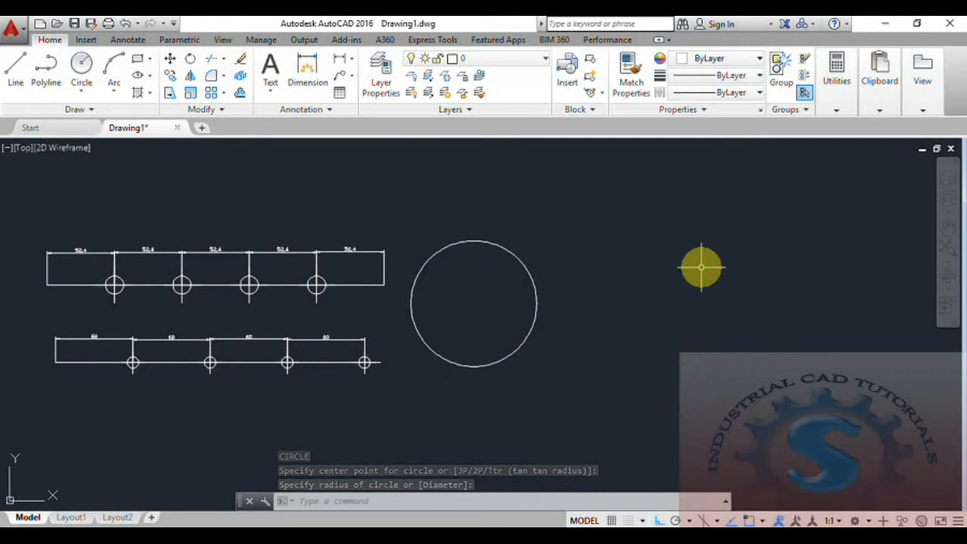
# Step: Divide the circle into 12 equal segments with the Divide command
pyautogui.click(84, 110)
pyautogui.click(112, 126)
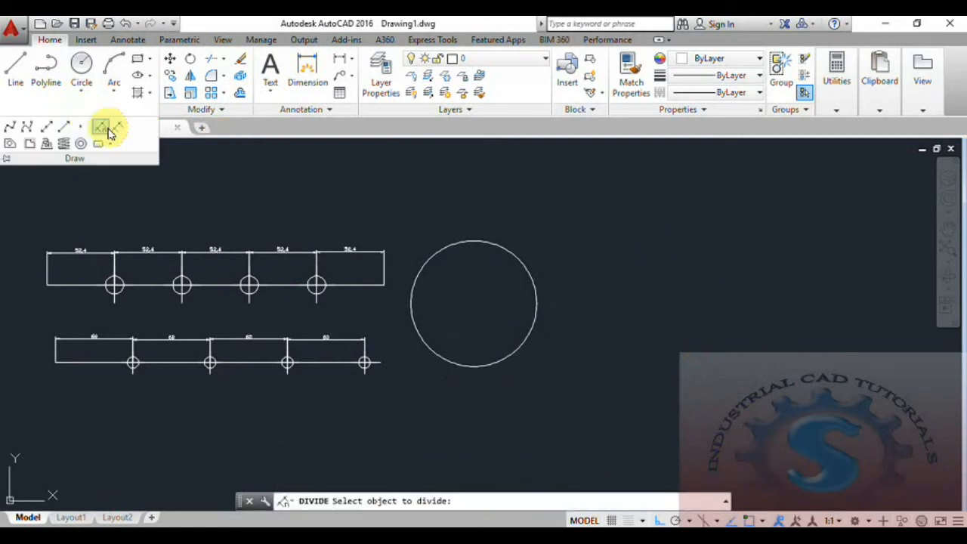
pyautogui.click(489, 244)
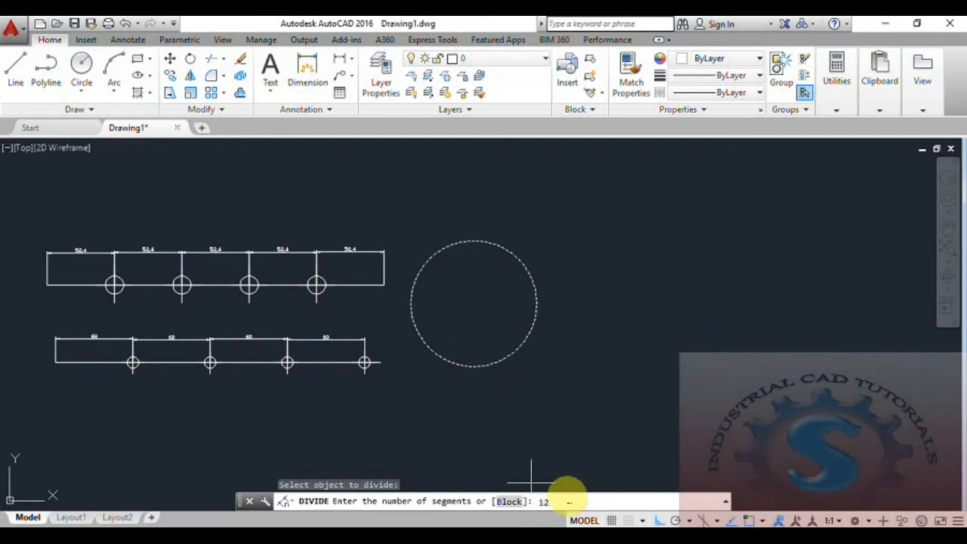
pyautogui.press('Return')
pyautogui.scroll(3, 553, 362)
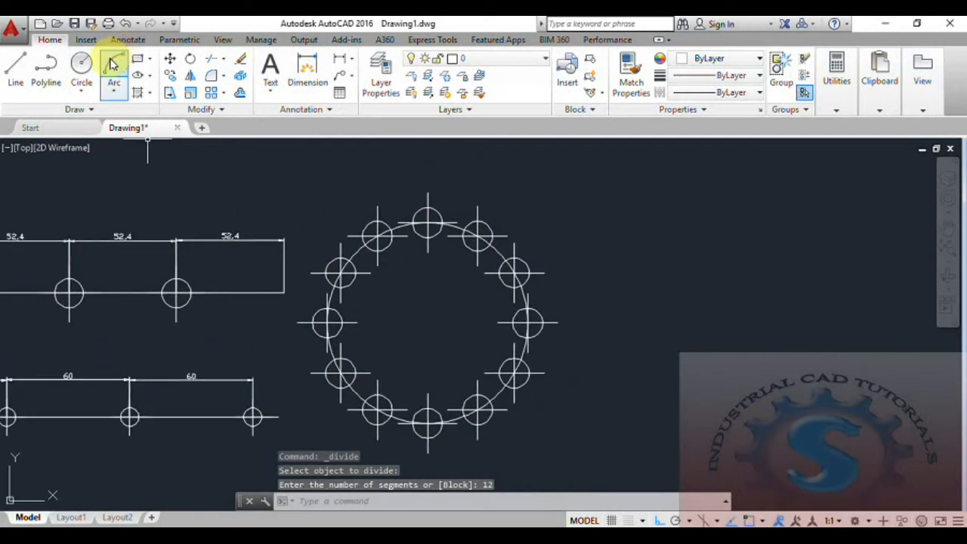
# Step: Add an aligned dimension outside the circle between the division points at one and two o'clock
pyautogui.click(350, 60)
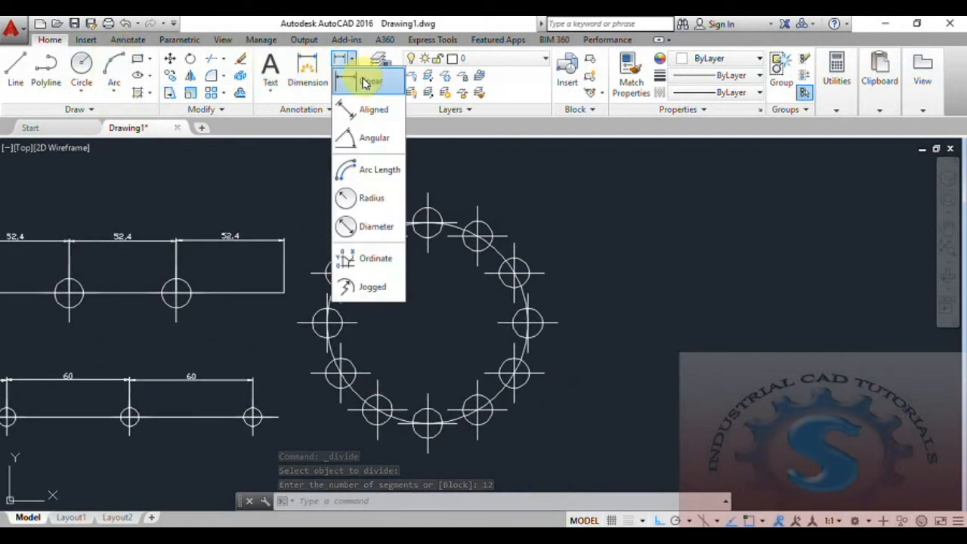
pyautogui.click(372, 107)
pyautogui.scroll(2, 531, 203)
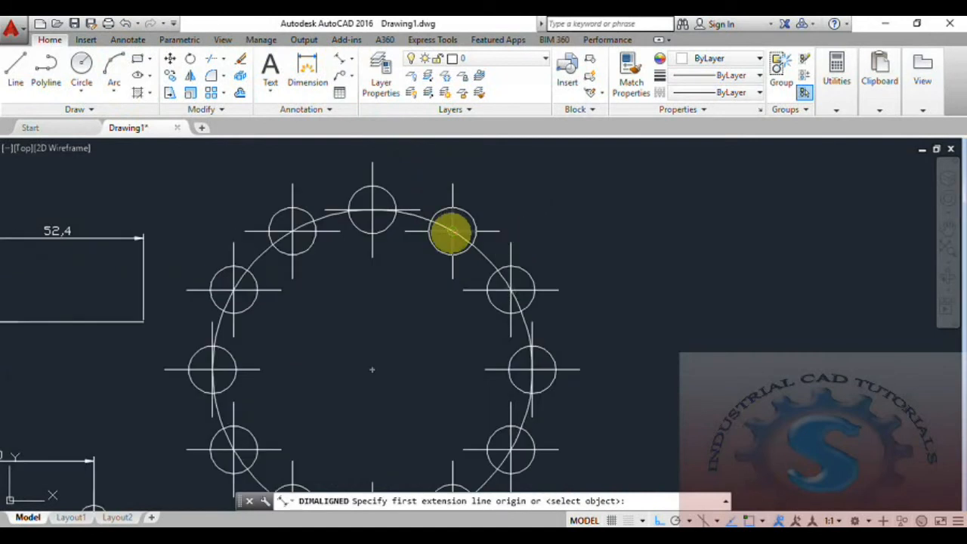
pyautogui.click(452, 233)
pyautogui.click(512, 289)
pyautogui.click(545, 227)
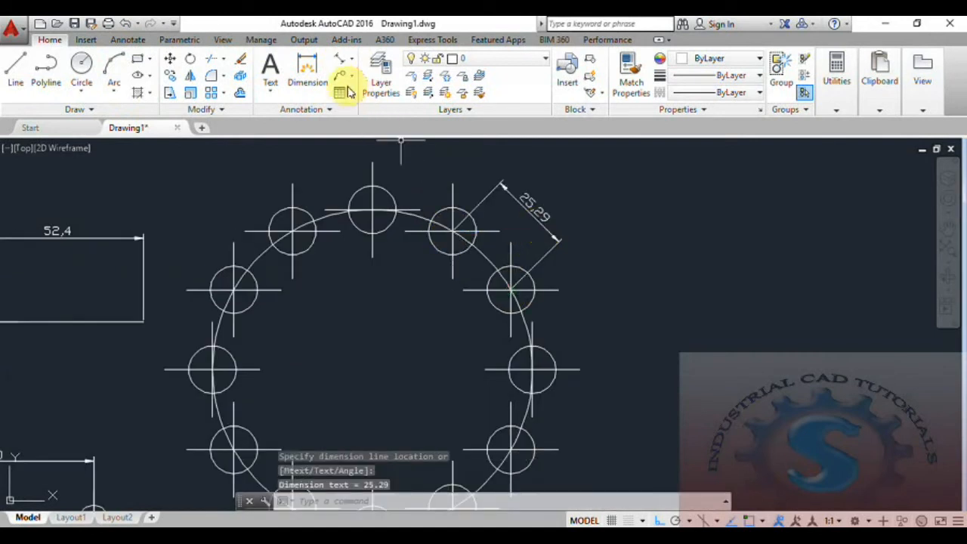
# Step: Add an aligned dimension outside the circle between the division points at twelve and one o'clock
pyautogui.click(344, 67)
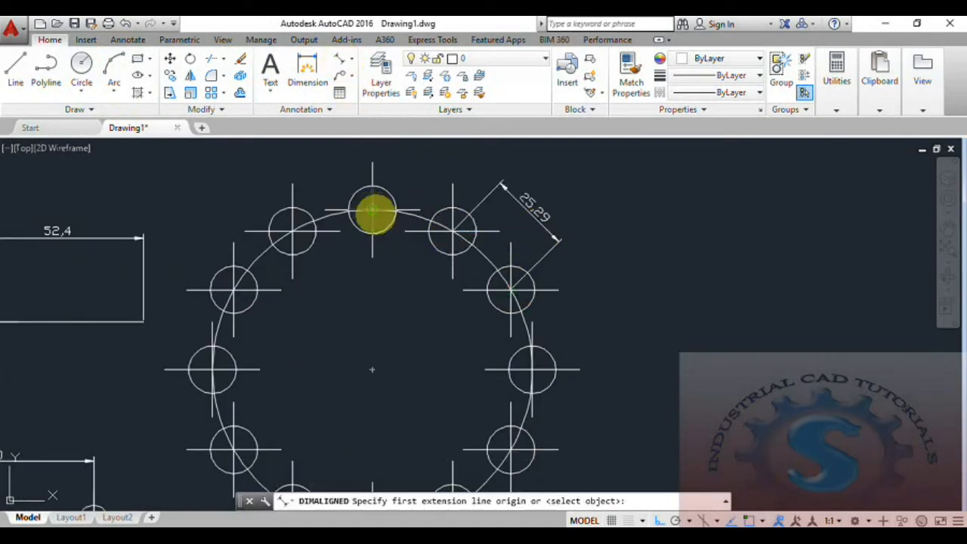
pyautogui.click(372, 211)
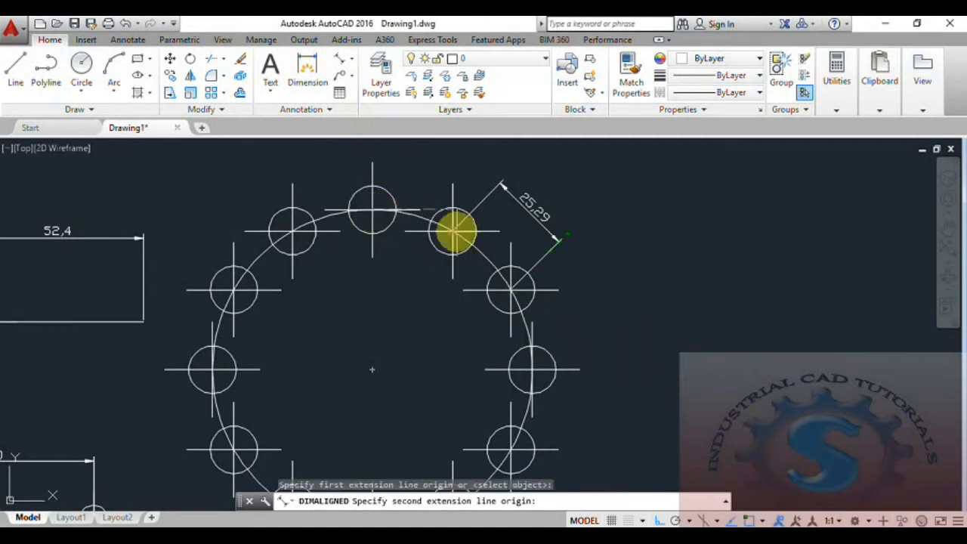
pyautogui.click(452, 229)
pyautogui.click(484, 167)
pyautogui.moveTo(476, 244); pyautogui.dragTo(478, 300, button='middle')
# Step: Add an aligned dimension outside the circle between the division points at eleven and ten o'clock
pyautogui.click(343, 58)
pyautogui.click(294, 286)
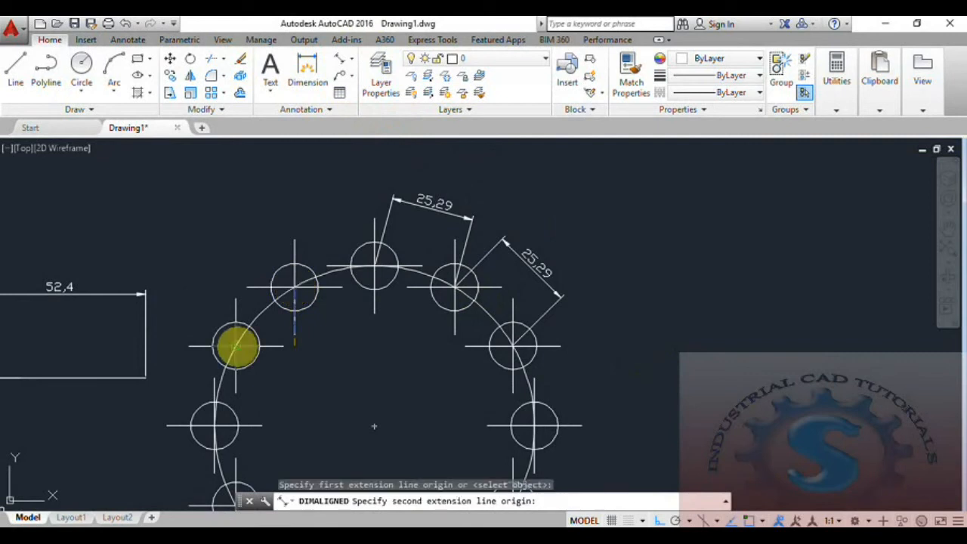
pyautogui.click(237, 345)
pyautogui.click(207, 284)
# Step: Add an aligned dimension outside the circle between the division points at three and four o'clock
pyautogui.click(344, 59)
pyautogui.scroll(-2, 449, 328)
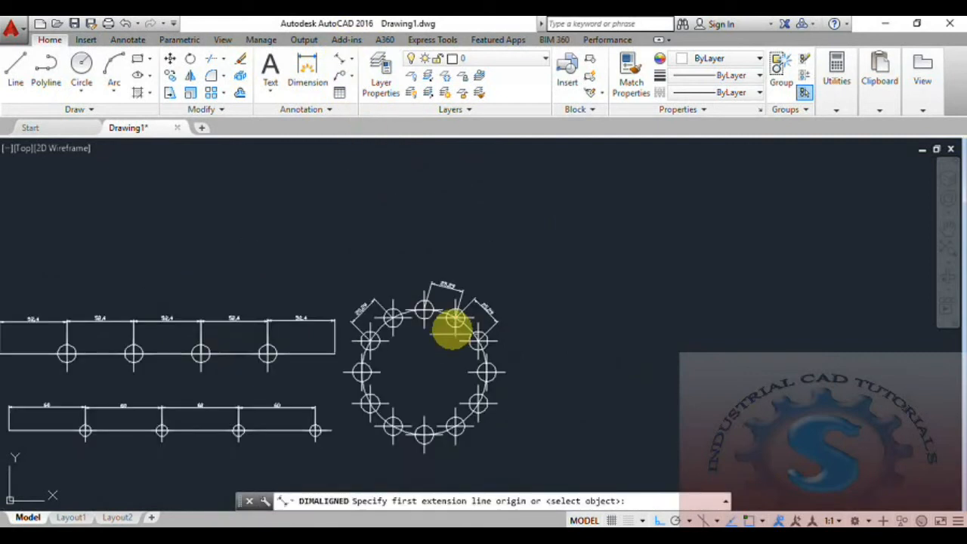
pyautogui.scroll(2, 432, 337)
pyautogui.click(495, 295)
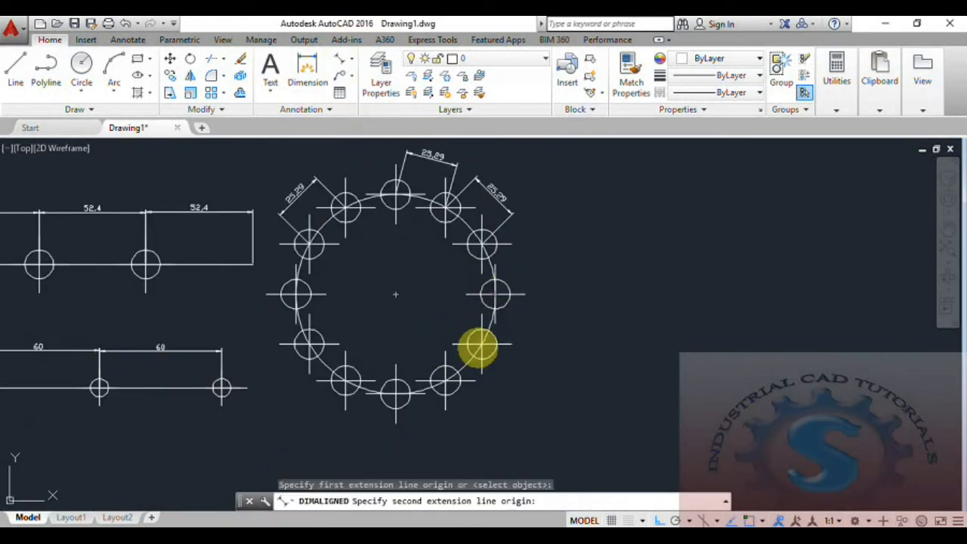
pyautogui.click(482, 345)
pyautogui.click(534, 363)
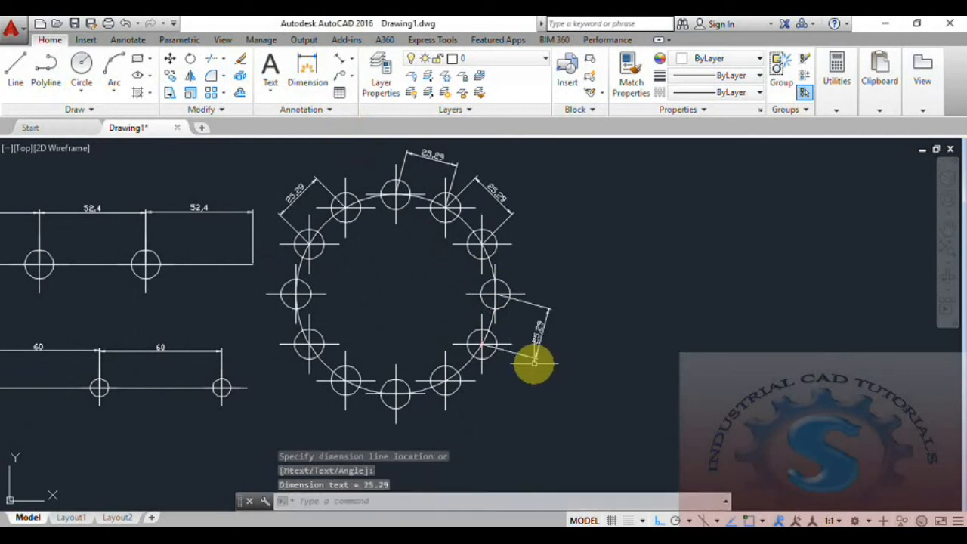
# Step: Add an aligned dimension below the circle between the division points at six and five o'clock
pyautogui.click(339, 59)
pyautogui.click(396, 393)
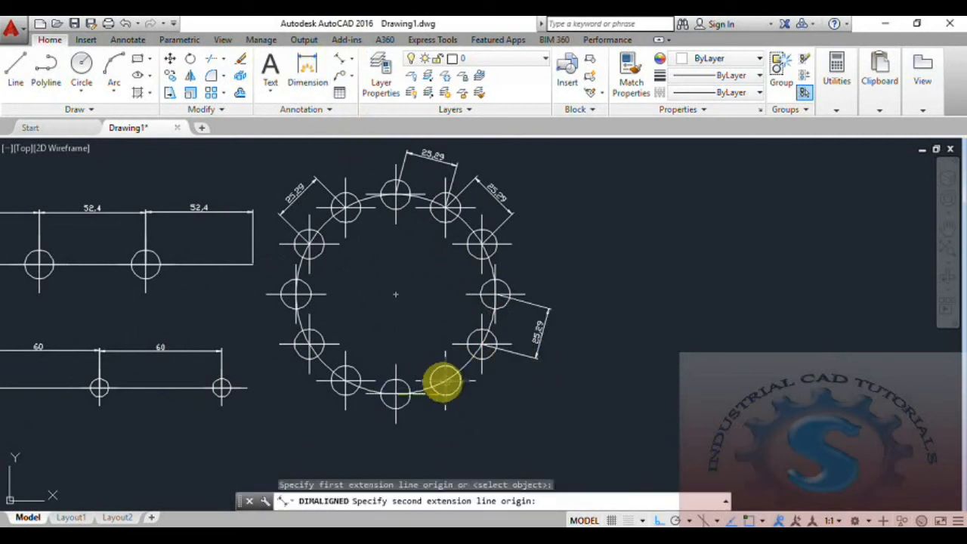
pyautogui.click(446, 381)
pyautogui.moveTo(465, 428); pyautogui.dragTo(454, 383, button='middle')
pyautogui.click(450, 388)
pyautogui.scroll(-2, 525, 369)
pyautogui.moveTo(527, 368)
pyautogui.mouseDown(button='middle')
pyautogui.moveTo(495, 383)
pyautogui.moveTo(474, 378)
pyautogui.mouseUp(button='middle')
pyautogui.scroll(2, 490, 364)
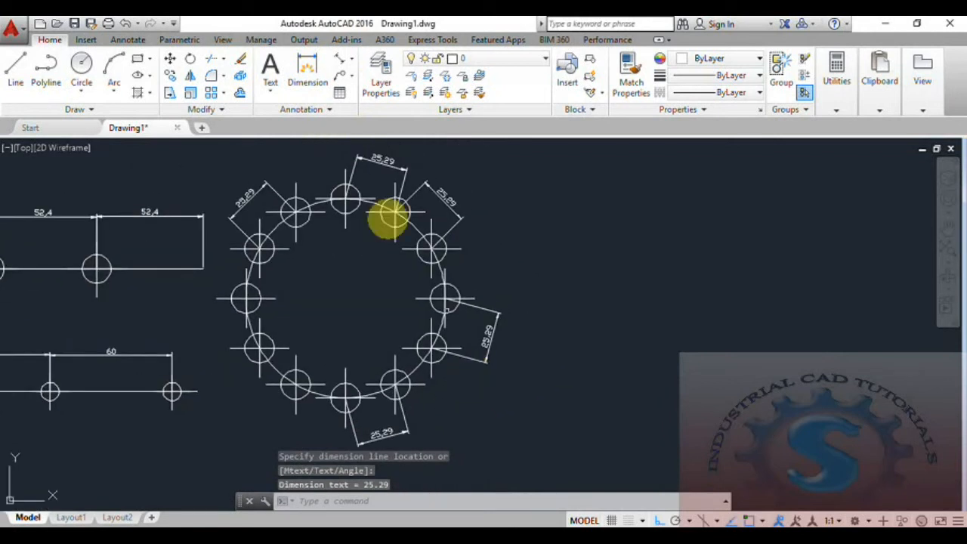
# Step: Add a radius dimension to the divided circle, placing its text outside the circle at the upper right
pyautogui.click(349, 62)
pyautogui.click(353, 62)
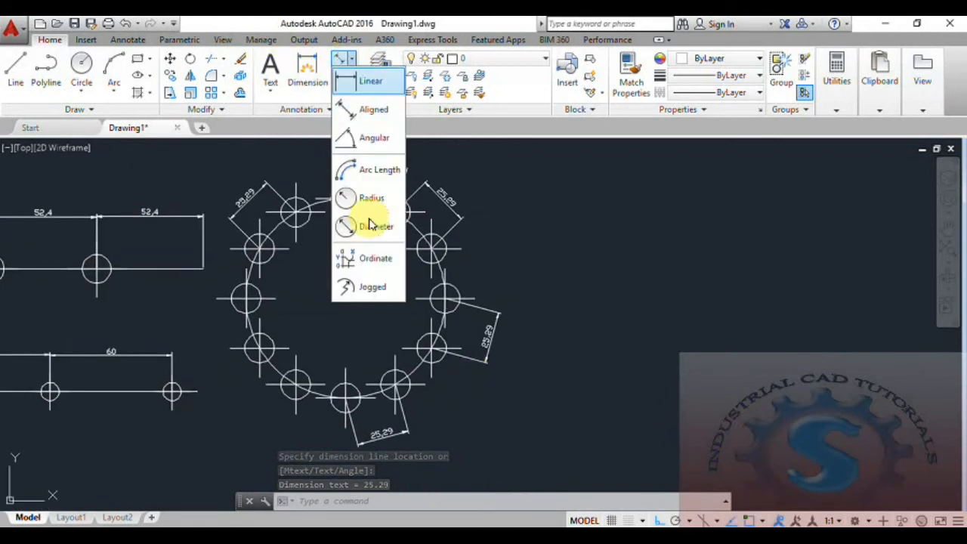
pyautogui.click(371, 197)
pyautogui.scroll(2, 462, 276)
pyautogui.click(425, 263)
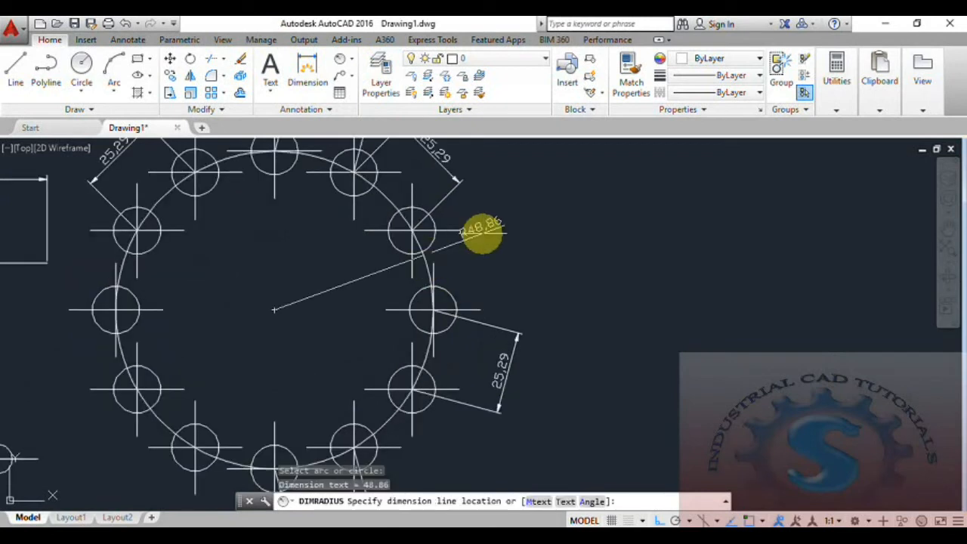
pyautogui.scroll(-4, 490, 253)
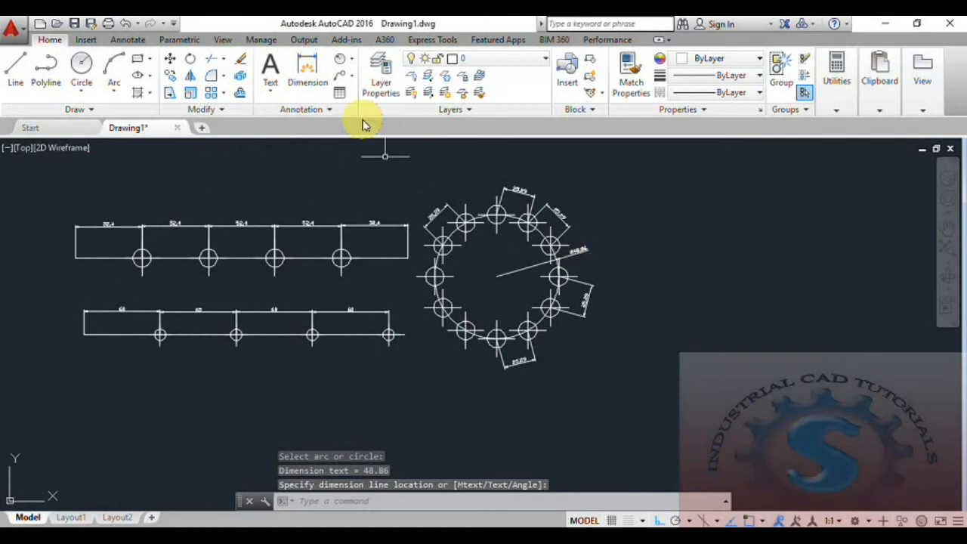
# Step: Add a linear dimension for the full length of the upper line, placed above the existing segment dimensions
pyautogui.click(346, 61)
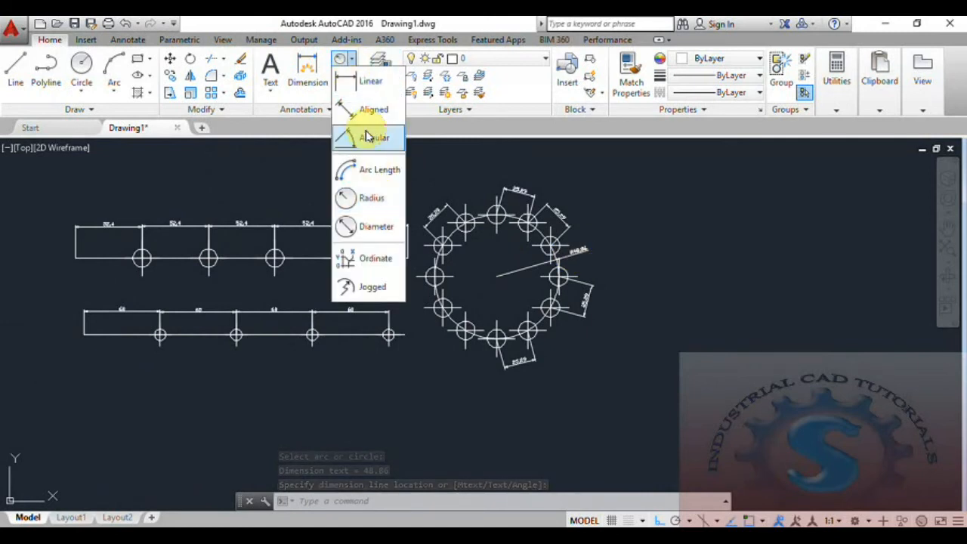
pyautogui.click(361, 79)
pyautogui.scroll(4, 64, 238)
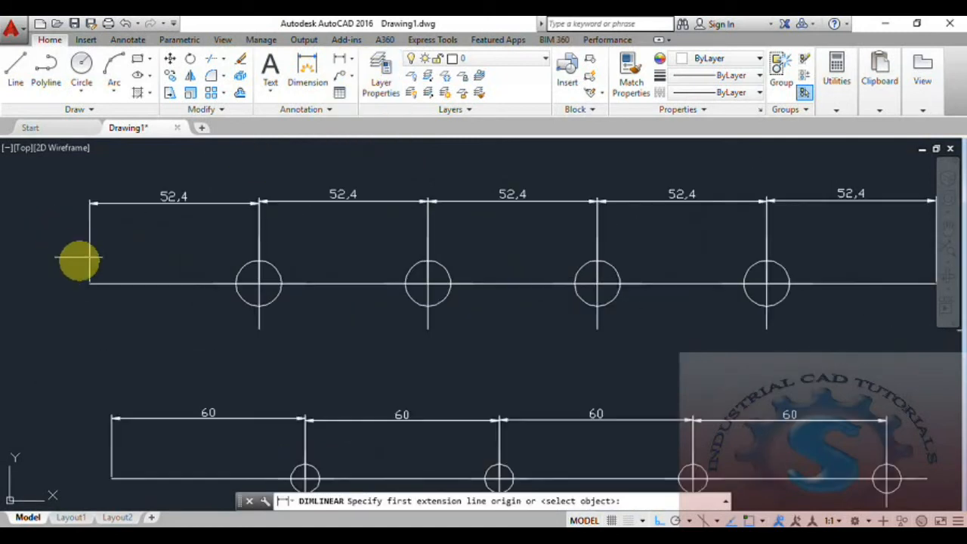
pyautogui.click(89, 284)
pyautogui.scroll(-2, 578, 333)
pyautogui.moveTo(578, 332); pyautogui.dragTo(212, 318, button='middle')
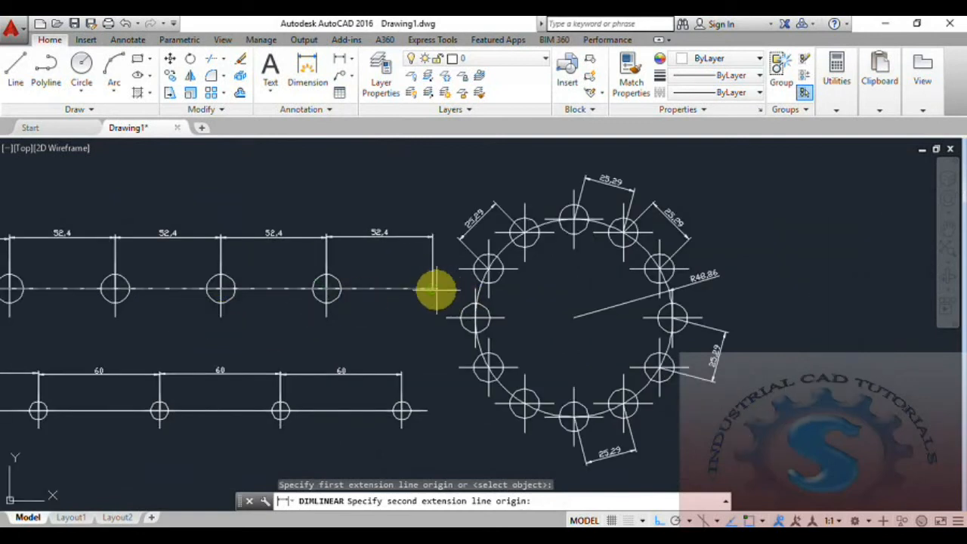
pyautogui.click(430, 290)
pyautogui.click(428, 190)
pyautogui.scroll(3, 447, 280)
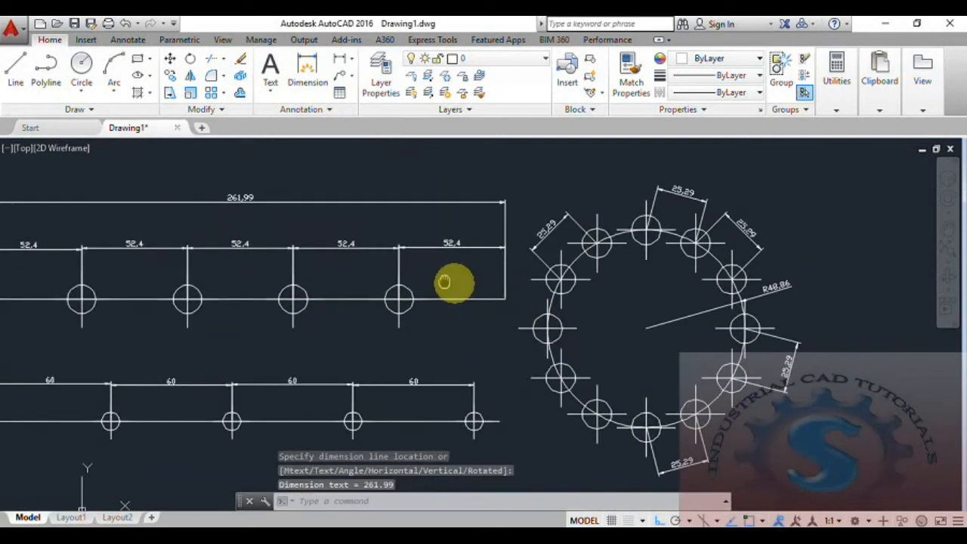
# Step: Add a linear dimension for the full length of the lower line, placed below the line
pyautogui.click(339, 60)
pyautogui.moveTo(52, 388); pyautogui.dragTo(125, 345, button='middle')
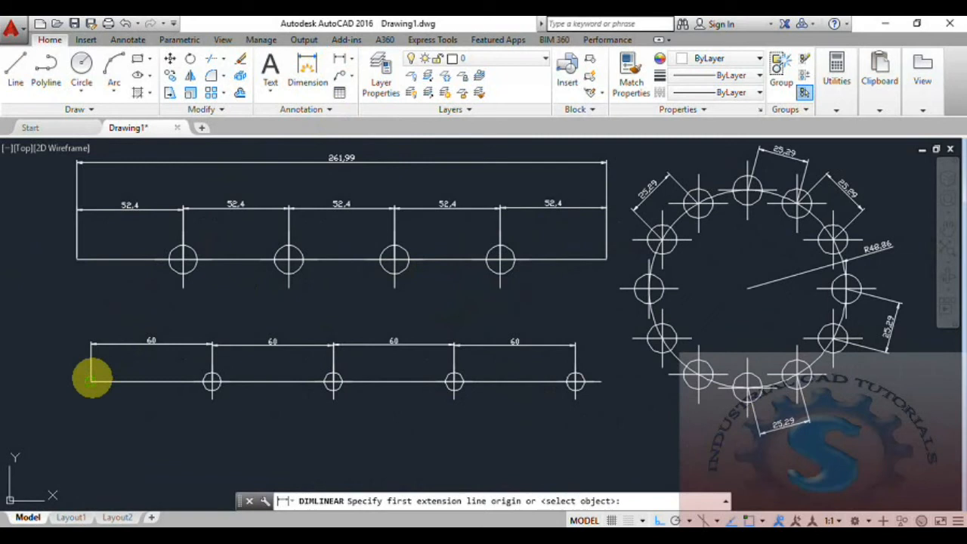
pyautogui.click(91, 381)
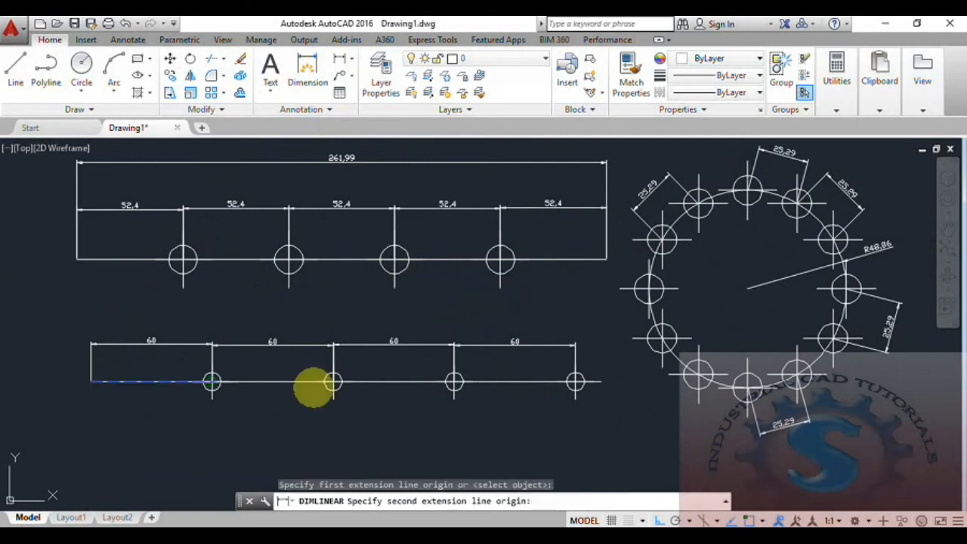
pyautogui.click(601, 382)
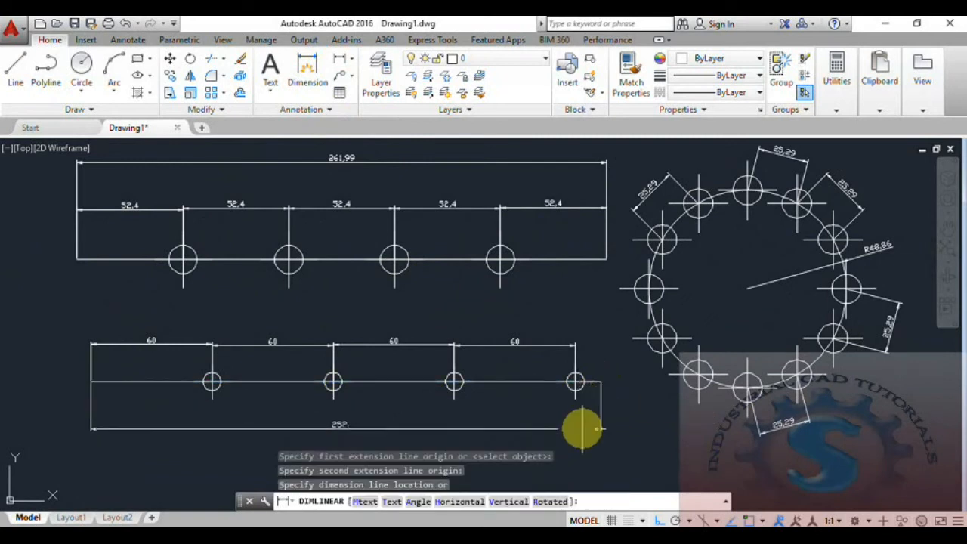
pyautogui.click(583, 427)
pyautogui.scroll(-4, 471, 384)
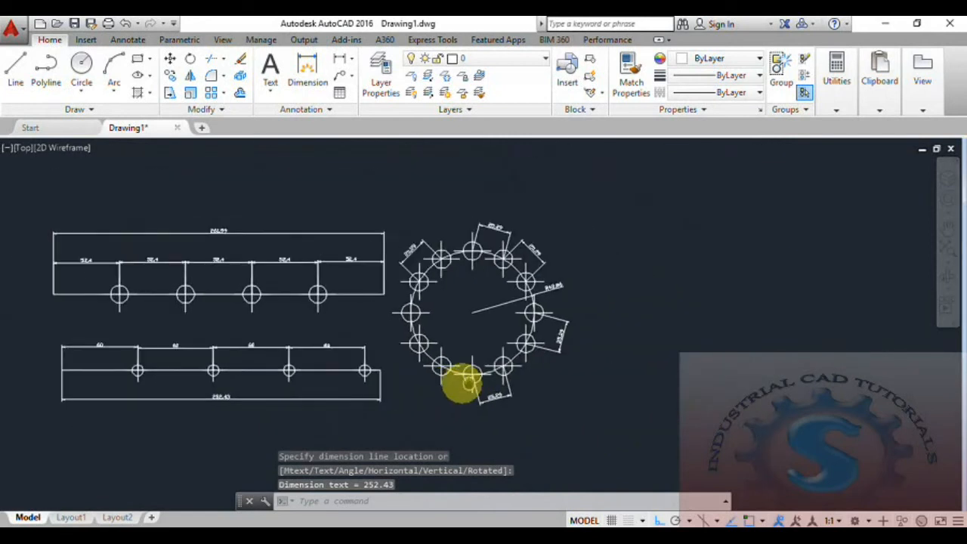
# Step: Examine the divided circle's points and dimensions together with the two dimensioned lines
pyautogui.scroll(3, 492, 366)
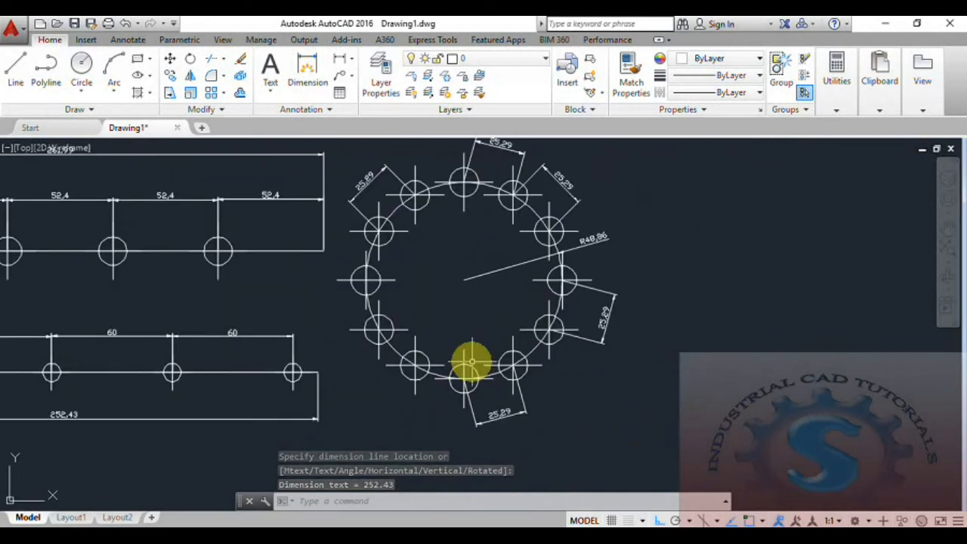
pyautogui.moveTo(523, 365); pyautogui.dragTo(532, 365, button='middle')
pyautogui.scroll(-2, 531, 358)
pyautogui.moveTo(462, 359)
pyautogui.mouseDown(button='middle')
pyautogui.moveTo(590, 360)
pyautogui.moveTo(424, 345)
pyautogui.mouseUp(button='middle')
pyautogui.scroll(2, 529, 356)
pyautogui.scroll(-4, 587, 361)
pyautogui.scroll(2, 588, 361)
pyautogui.scroll(2, 588, 360)
pyautogui.scroll(-2, 587, 354)
pyautogui.moveTo(655, 339); pyautogui.dragTo(623, 343, button='middle')
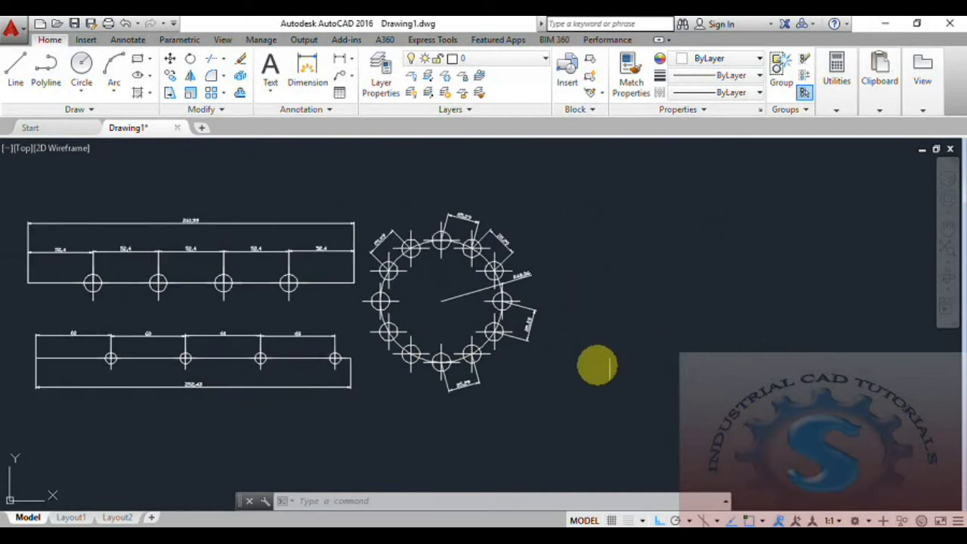
# Step: Draw a second, larger circle in the empty area to the right of the divided circle
pyautogui.write('c')
pyautogui.press('Return')
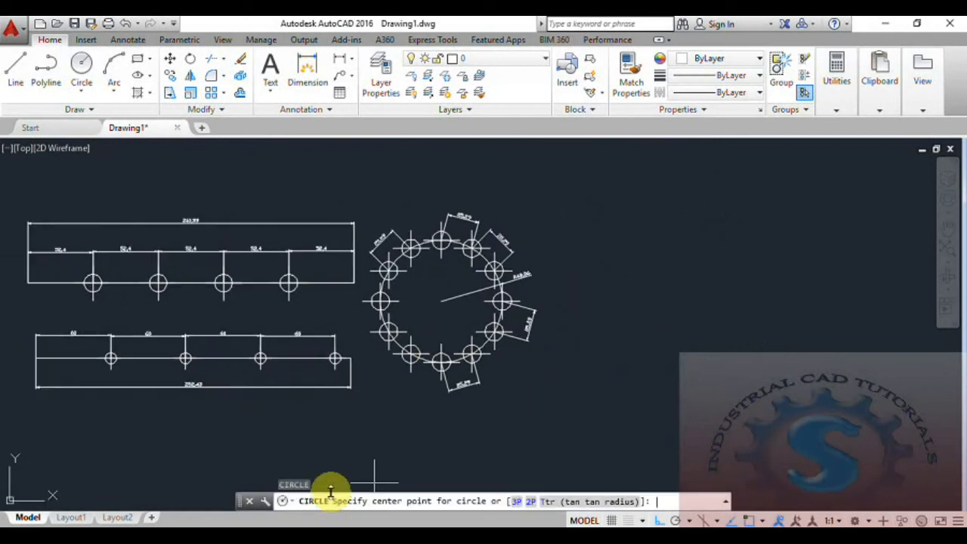
pyautogui.click(656, 300)
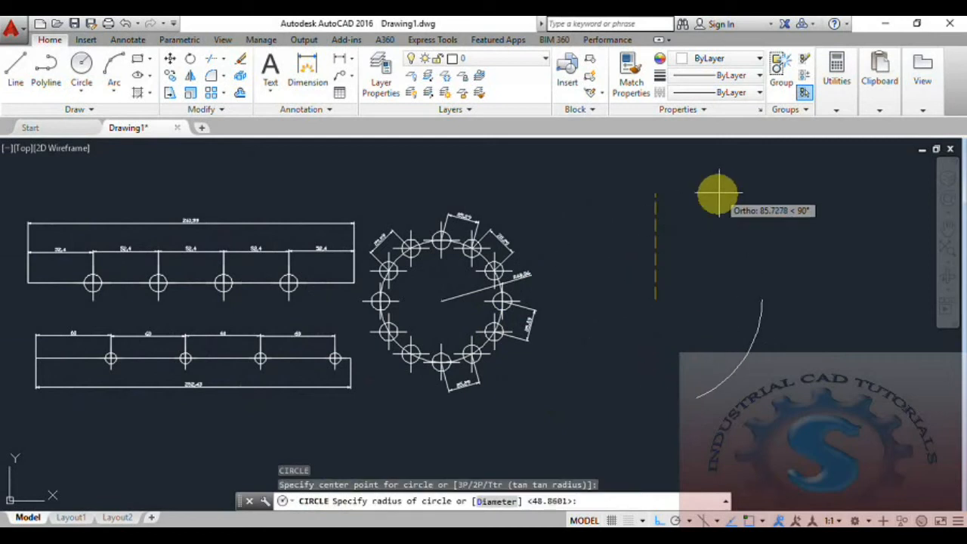
pyautogui.click(717, 199)
pyautogui.moveTo(681, 334); pyautogui.dragTo(621, 327, button='middle')
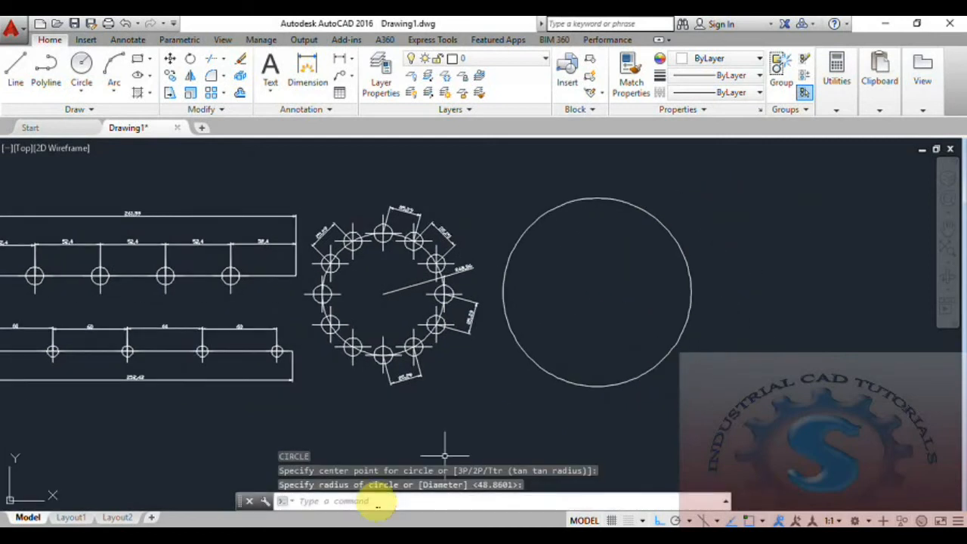
# Step: Place points along the large circle with the Measure command, using a segment length of 40
pyautogui.write('MEASURE')
pyautogui.press('Return')
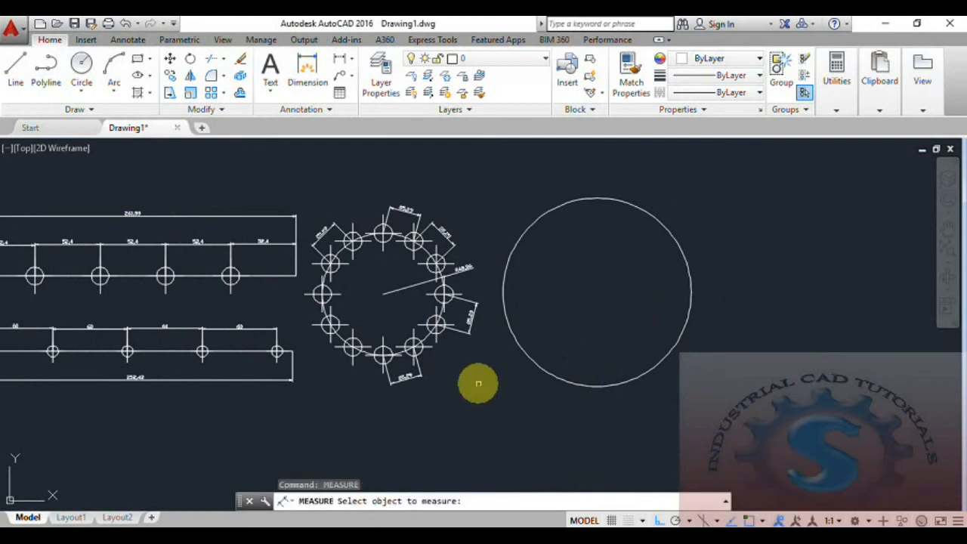
pyautogui.click(522, 353)
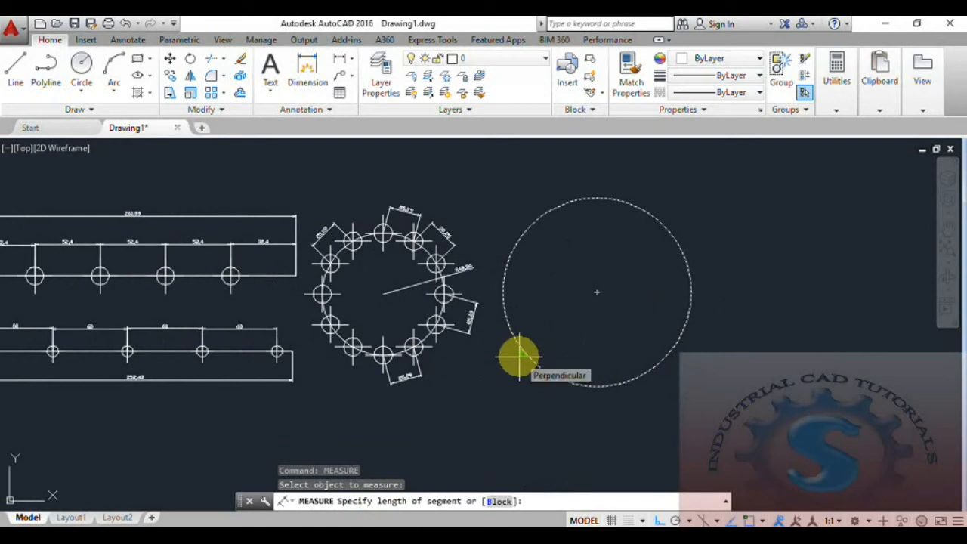
pyautogui.press('Return')
pyautogui.scroll(2, 713, 307)
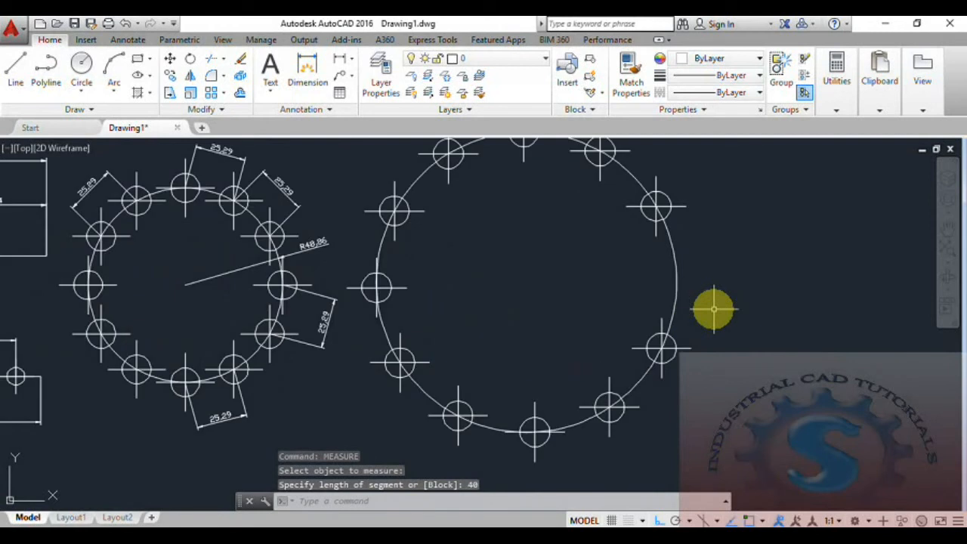
pyautogui.click(352, 64)
pyautogui.click(378, 106)
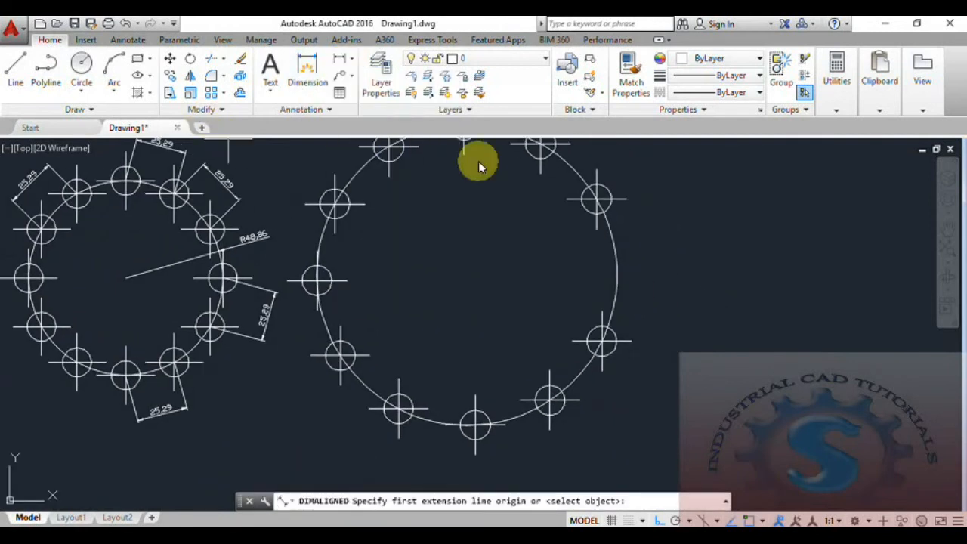
pyautogui.click(597, 199)
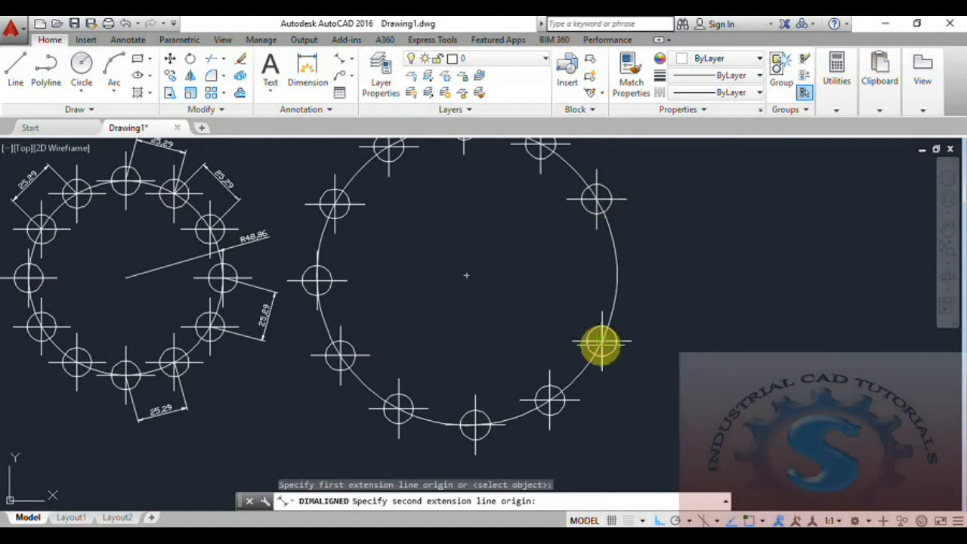
pyautogui.click(600, 344)
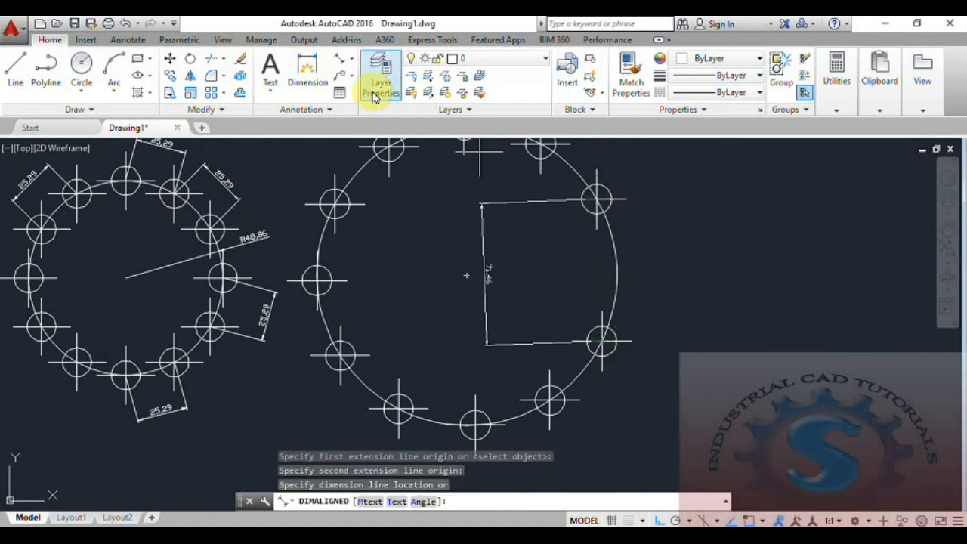
pyautogui.press('Escape')
# Step: Add a vertical linear dimension outside the large circle between the two points bounding the wider gap on its right side
pyautogui.click(349, 60)
pyautogui.click(357, 81)
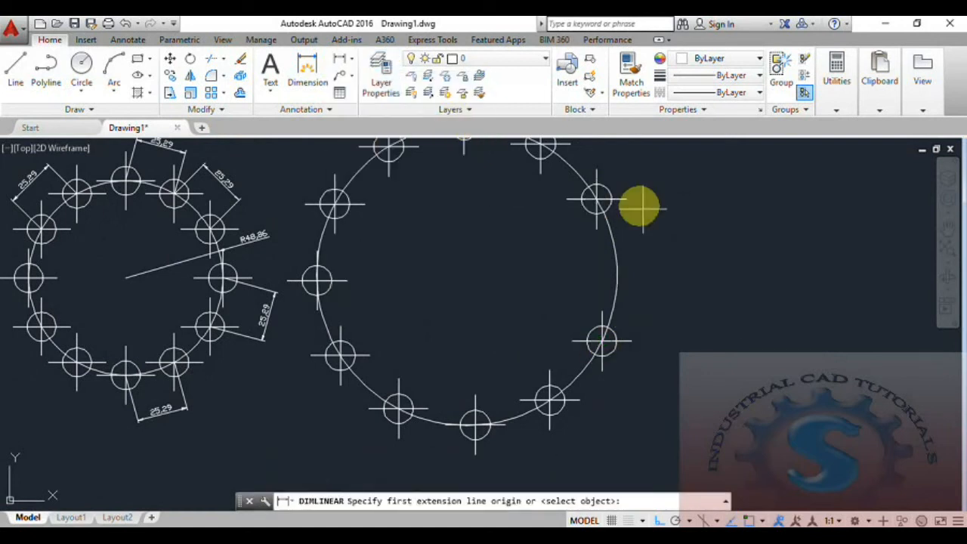
pyautogui.click(597, 199)
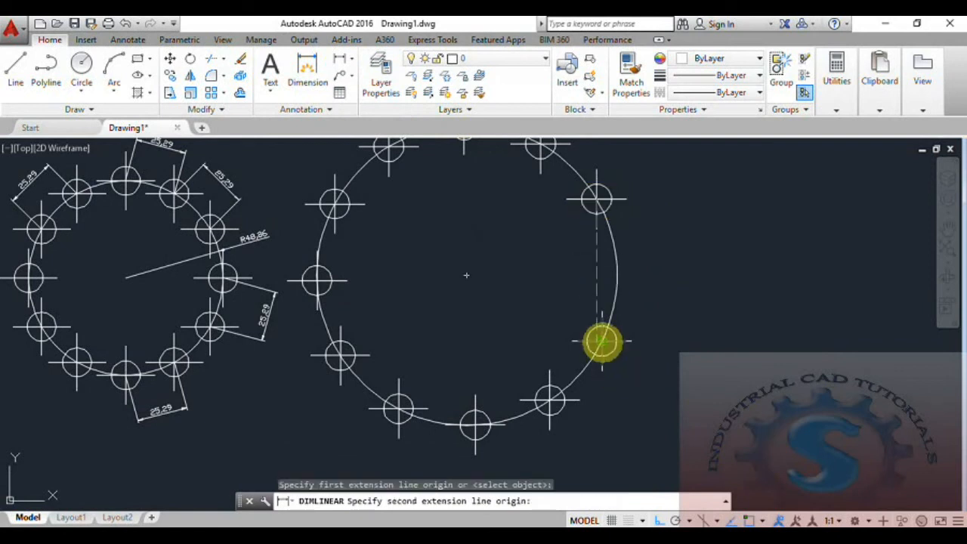
pyautogui.click(602, 342)
pyautogui.click(663, 304)
pyautogui.scroll(5, 658, 302)
pyautogui.scroll(-7, 659, 306)
pyautogui.scroll(3, 655, 321)
pyautogui.scroll(-3, 658, 341)
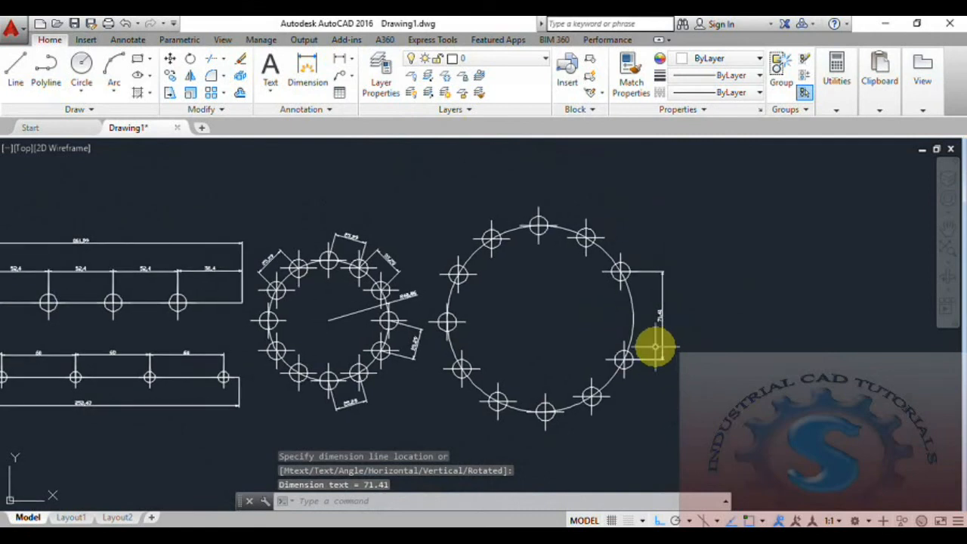
pyautogui.scroll(3, 642, 337)
pyautogui.scroll(-3, 629, 375)
pyautogui.scroll(3, 627, 378)
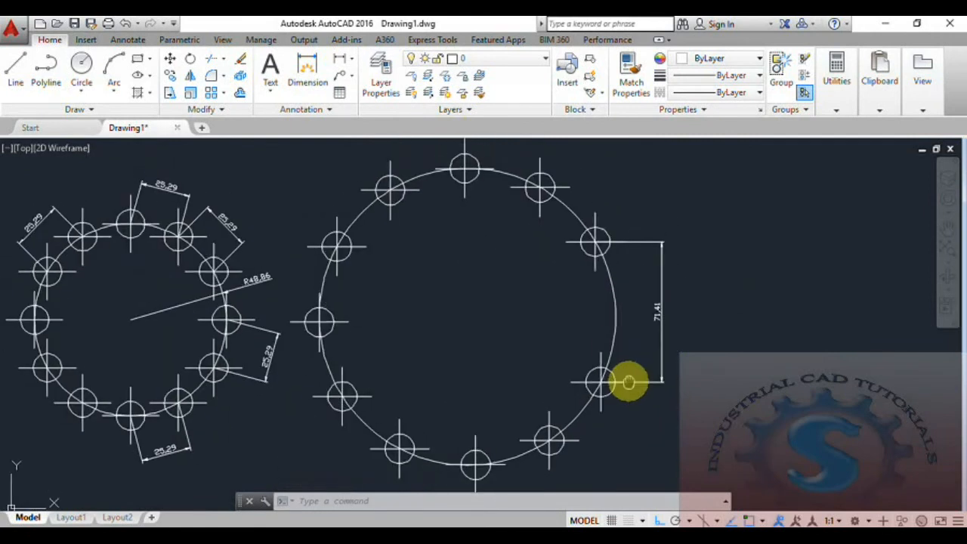
# Step: Add an aligned dimension outside the large circle between the measured points at one and two o'clock
pyautogui.click(339, 65)
pyautogui.click(352, 59)
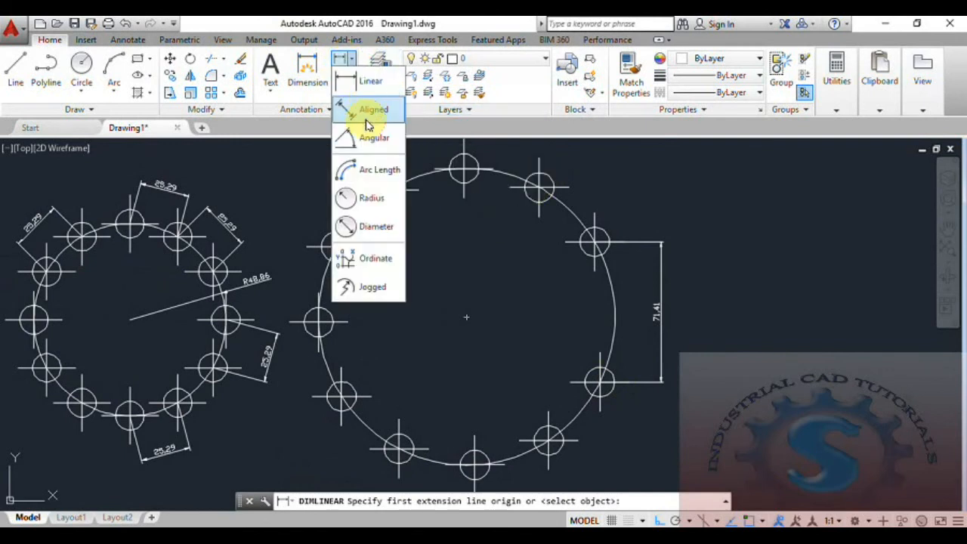
pyautogui.click(368, 121)
pyautogui.click(539, 189)
pyautogui.click(595, 241)
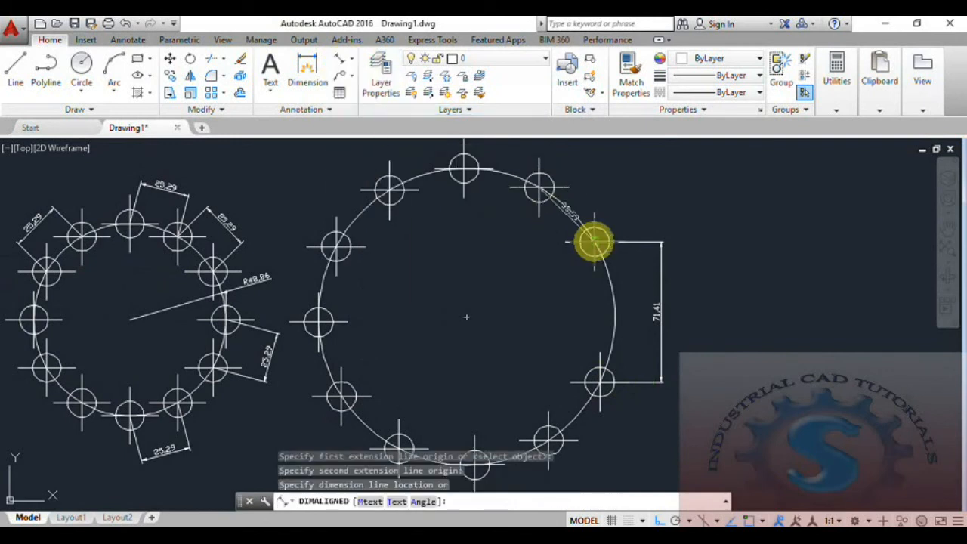
pyautogui.scroll(3, 619, 199)
pyautogui.click(619, 199)
pyautogui.scroll(-3, 566, 300)
pyautogui.scroll(3, 566, 318)
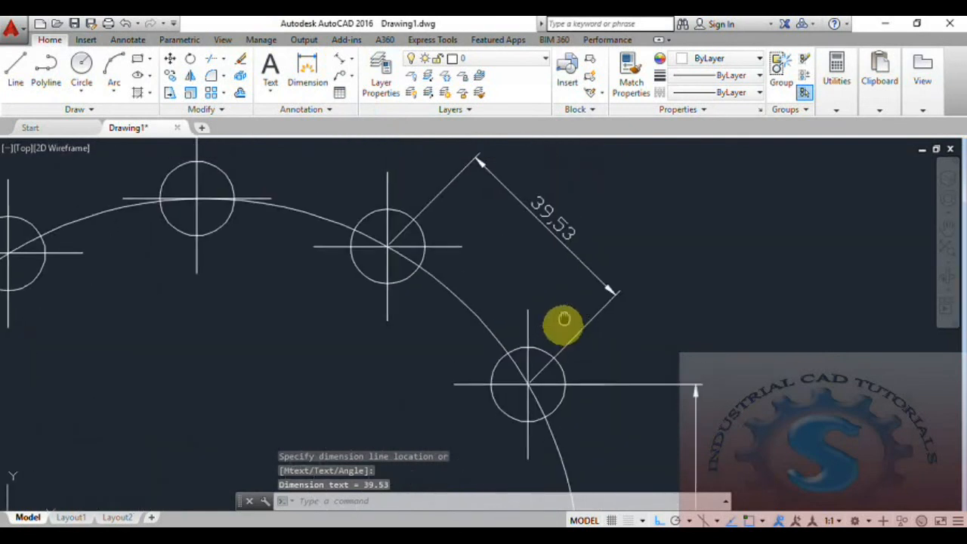
# Step: Add an aligned dimension outside the large circle between the measured points at twelve and one o'clock
pyautogui.click(339, 60)
pyautogui.click(191, 216)
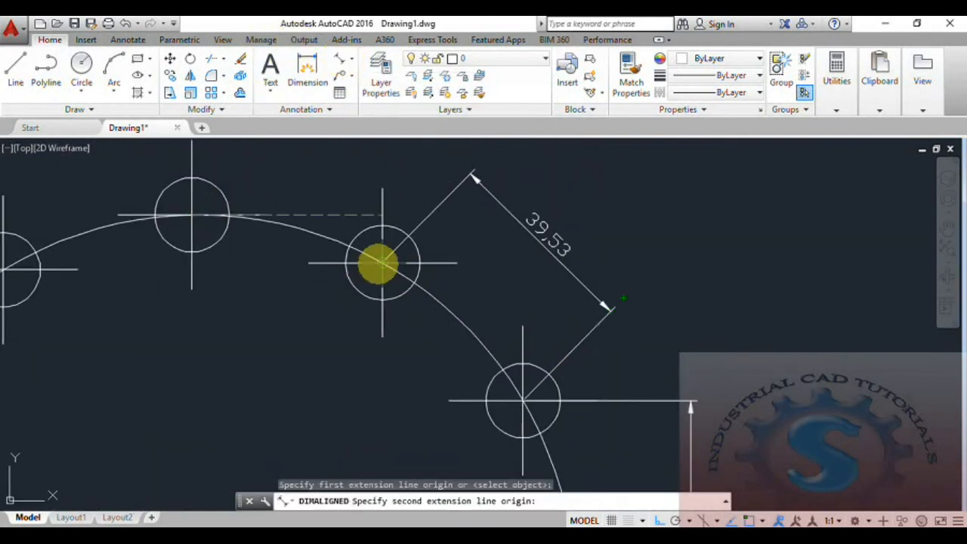
pyautogui.click(378, 263)
# Step: Examine the points and dimensions on the two lines and the two circles across the whole drawing
pyautogui.scroll(-4, 371, 263)
pyautogui.moveTo(371, 263); pyautogui.dragTo(437, 236, button='middle')
pyautogui.scroll(4, 402, 201)
pyautogui.scroll(-6, 404, 216)
pyautogui.moveTo(381, 257); pyautogui.dragTo(457, 221, button='middle')
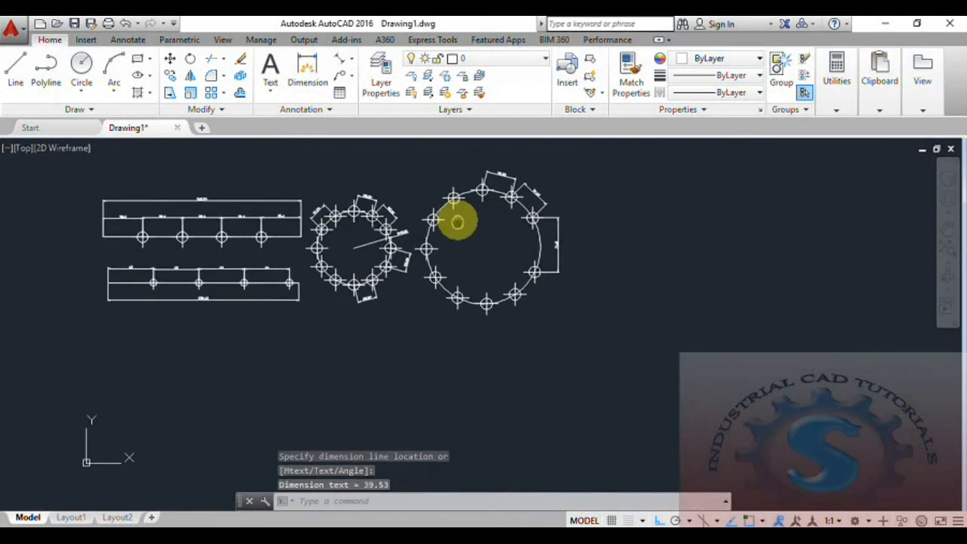
pyautogui.scroll(2, 414, 279)
pyautogui.moveTo(364, 222)
pyautogui.mouseDown(button='middle')
pyautogui.moveTo(458, 316)
pyautogui.moveTo(517, 326)
pyautogui.mouseUp(button='middle')
pyautogui.scroll(2, 514, 330)
pyautogui.scroll(-2, 511, 330)
pyautogui.scroll(2, 514, 329)
pyautogui.scroll(-2, 514, 329)
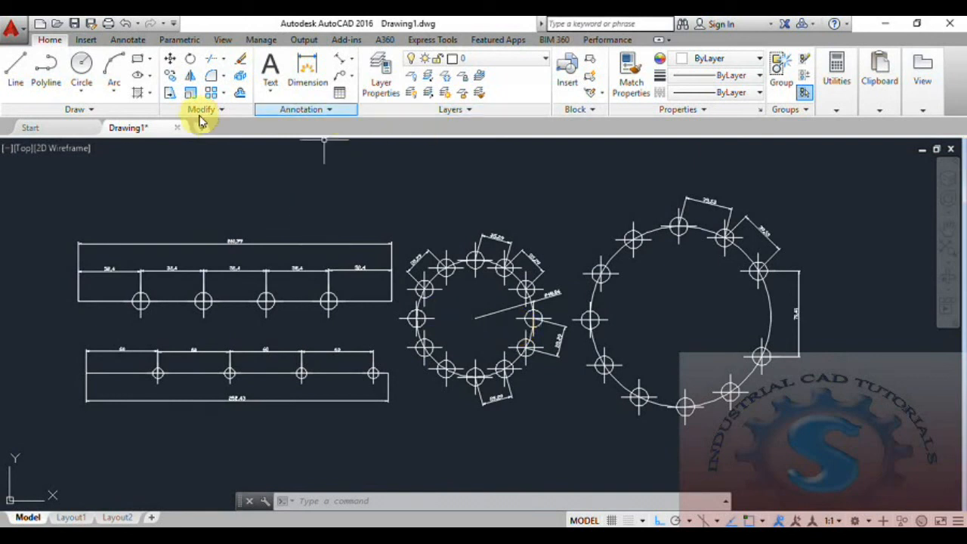
pyautogui.click(91, 109)
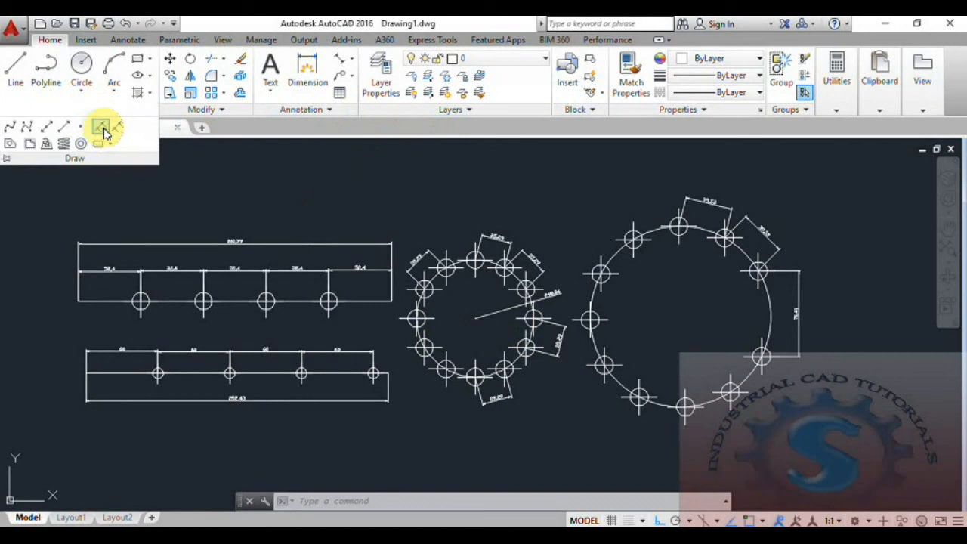
pyautogui.click(144, 194)
pyautogui.press('Escape')
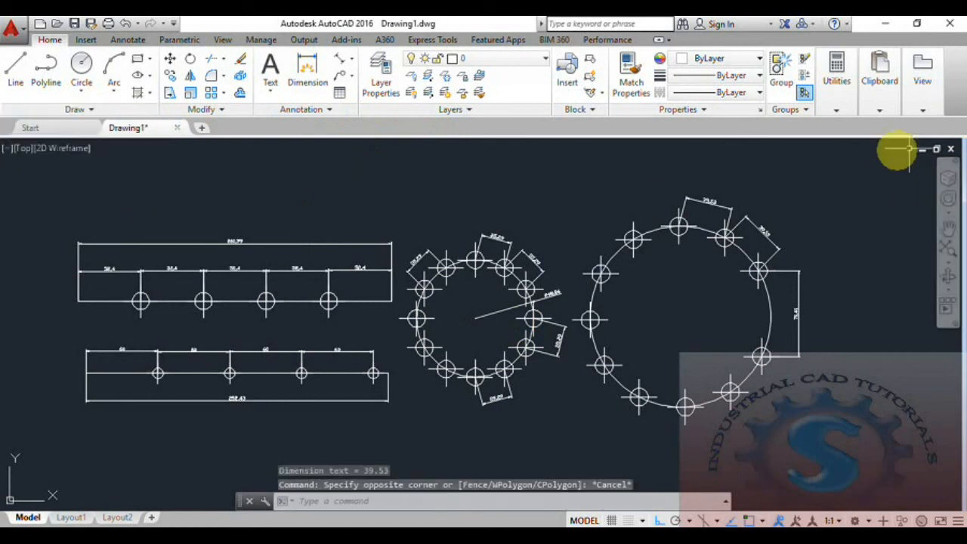
pyautogui.click(837, 110)
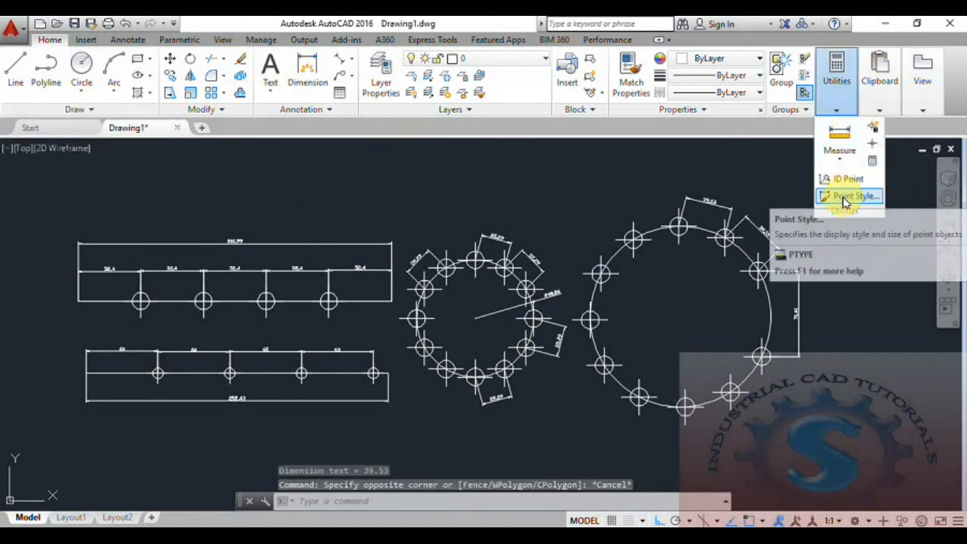
pyautogui.press('Escape')
pyautogui.moveTo(455, 304); pyautogui.dragTo(448, 307, button='middle')
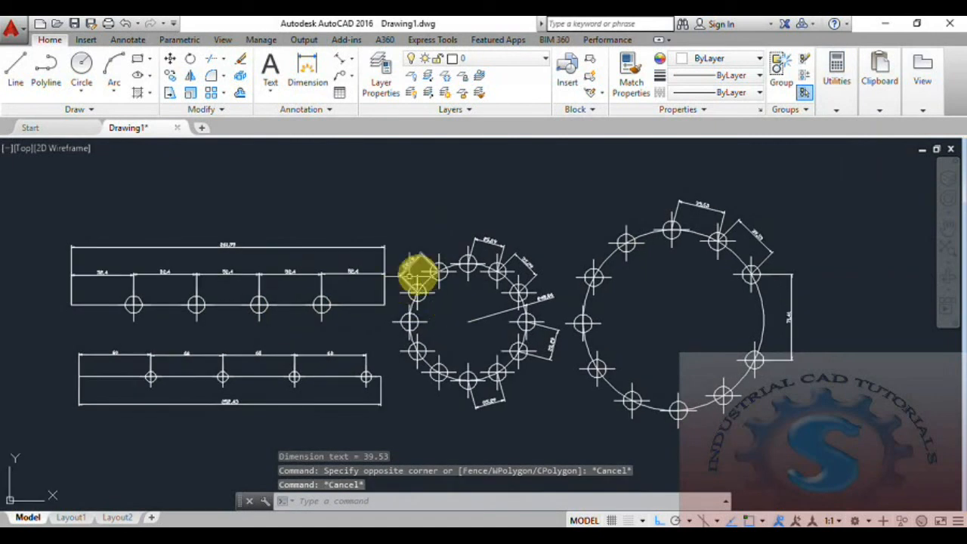